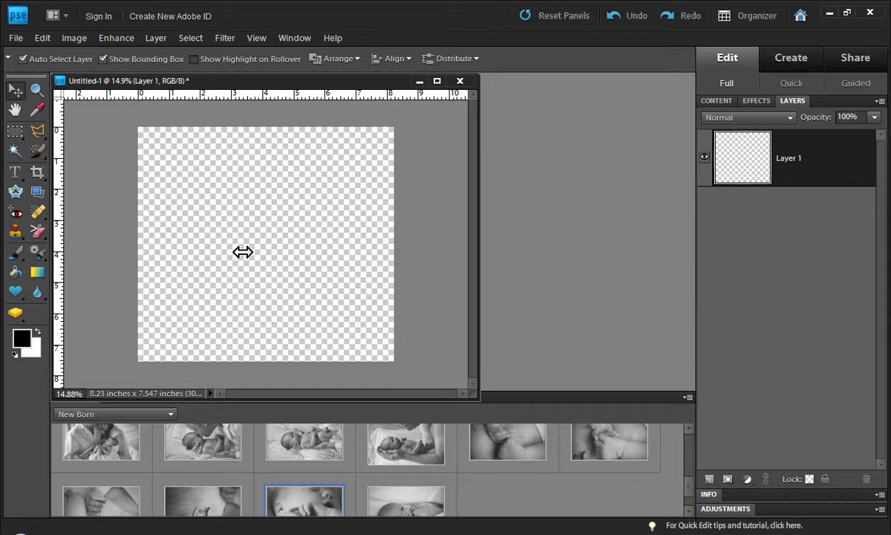
# - Draw a black starburst with the Custom Shape Tool on the canvas
pyautogui.click(18, 295)
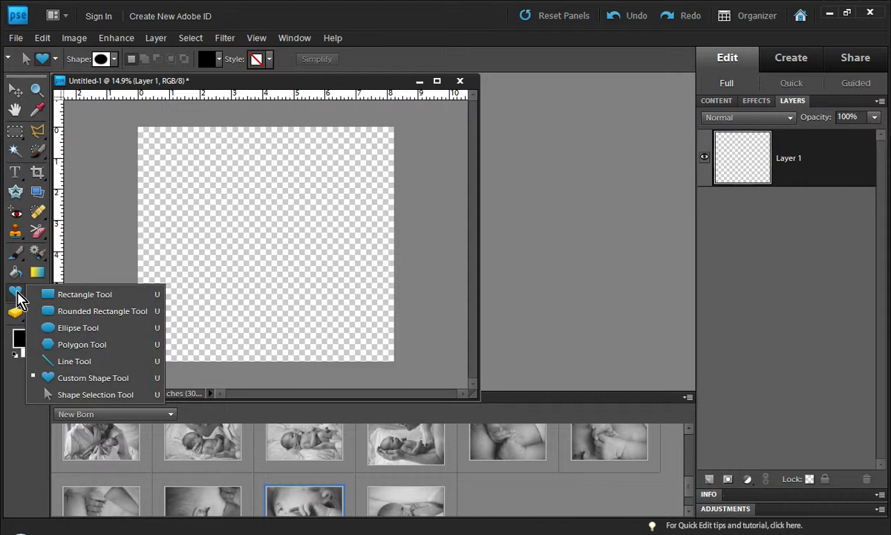
pyautogui.click(111, 379)
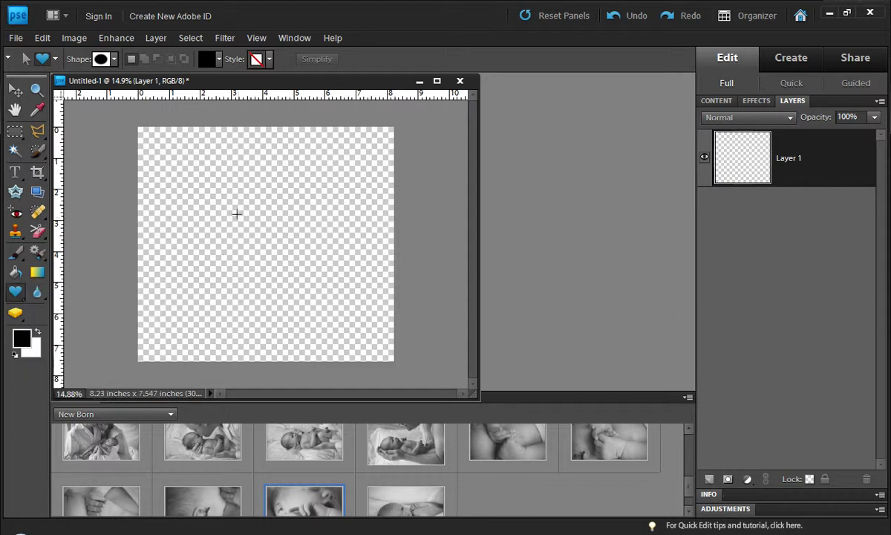
pyautogui.moveTo(213, 181); pyautogui.dragTo(335, 301)
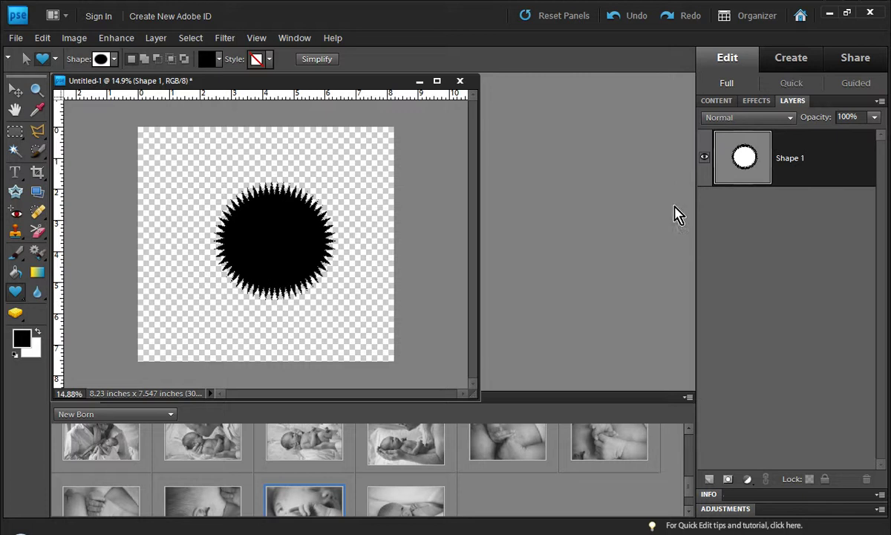
# - Find the Scatter Things effect in the Stuff From the Web effects category
pyautogui.click(760, 103)
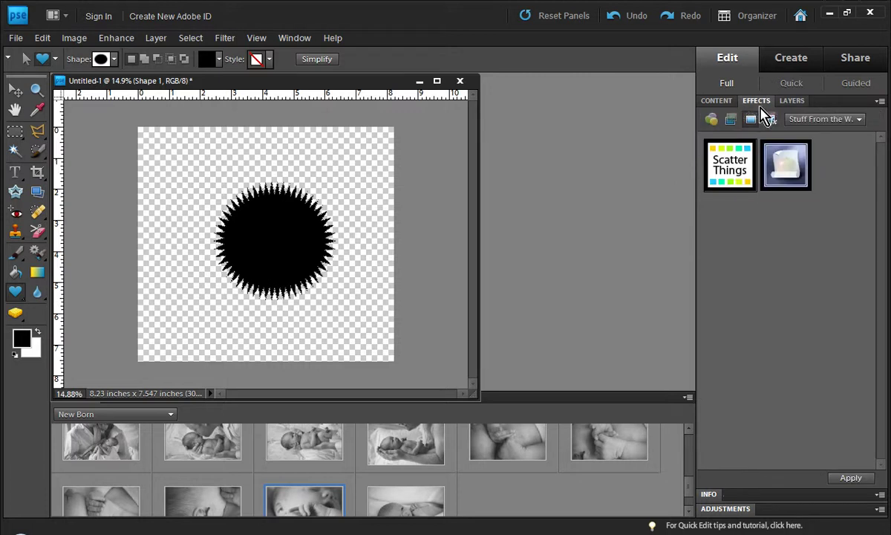
pyautogui.click(806, 119)
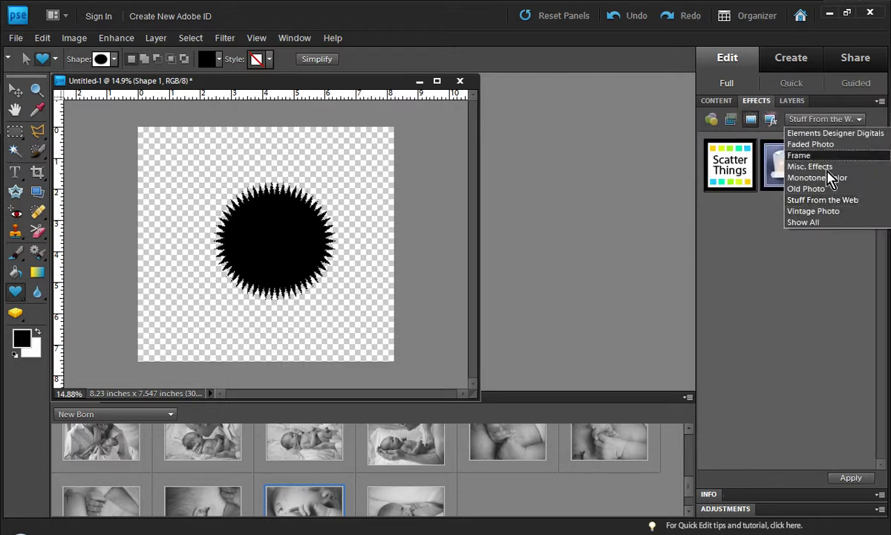
pyautogui.click(764, 200)
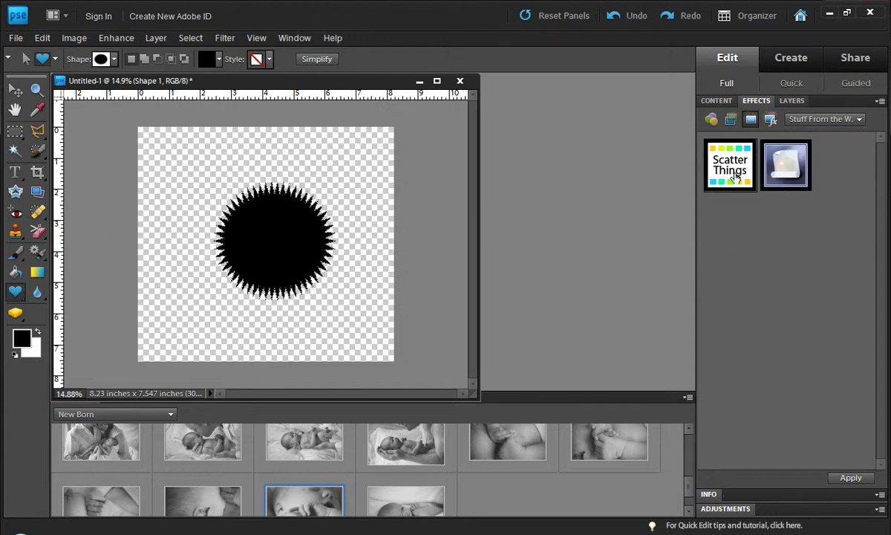
pyautogui.moveTo(736, 176); pyautogui.dragTo(746, 243)
# - Run Scatter Things on the starburst with Number of Copies set to 5
pyautogui.doubleClick(734, 176)
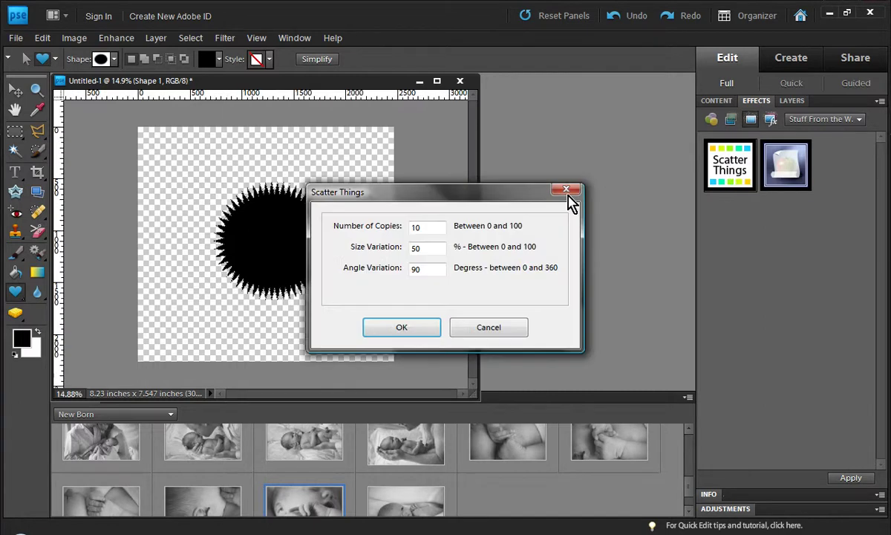
pyautogui.moveTo(430, 227); pyautogui.dragTo(411, 231)
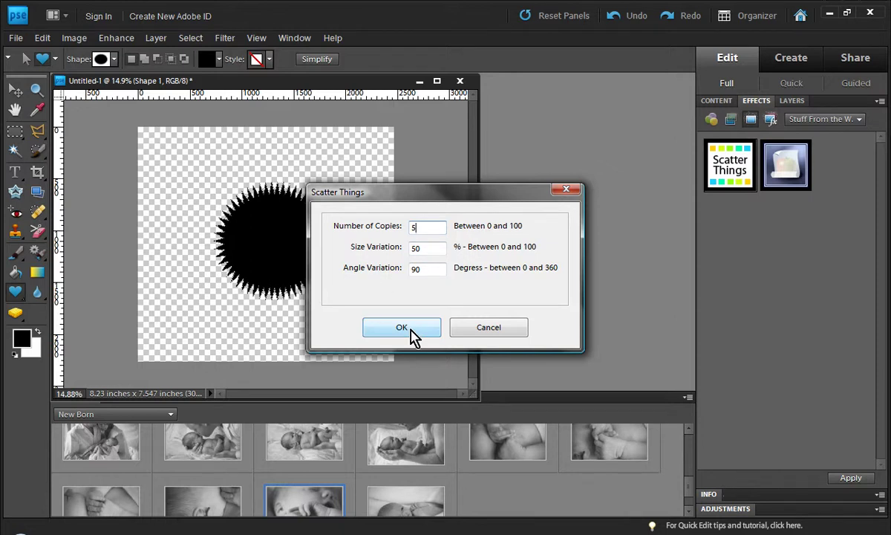
pyautogui.click(413, 336)
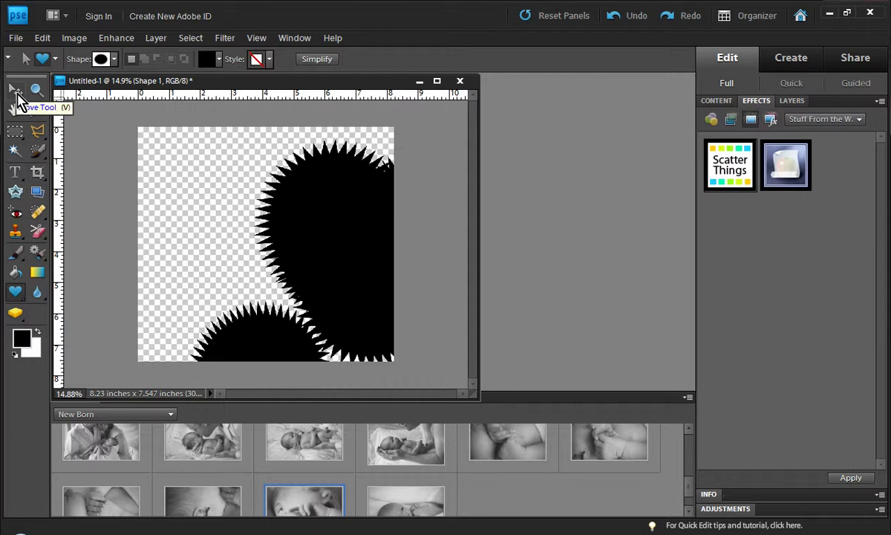
# - Recolour the CVW_ScatterThings, Item 1 Copy 3 and Item 1 Copy 1 starbursts bright red, dark red and dusty pink
pyautogui.click(792, 101)
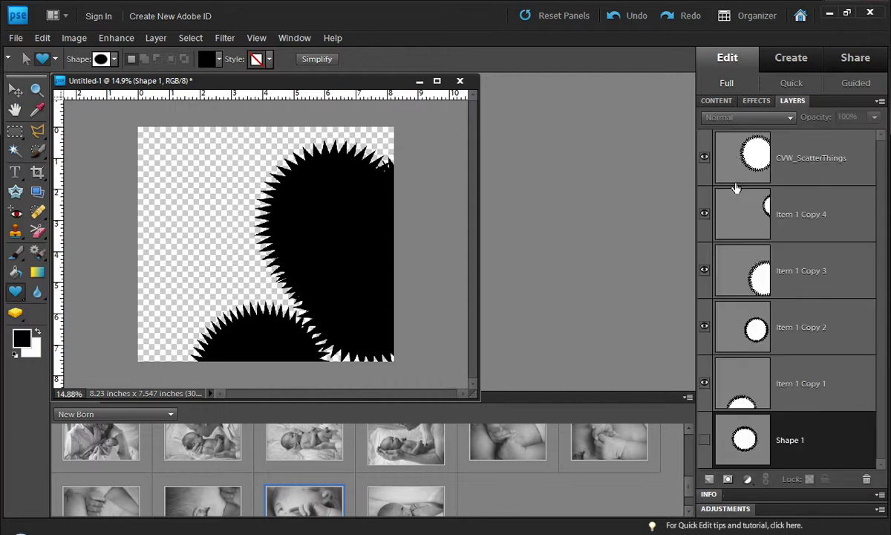
pyautogui.doubleClick(733, 158)
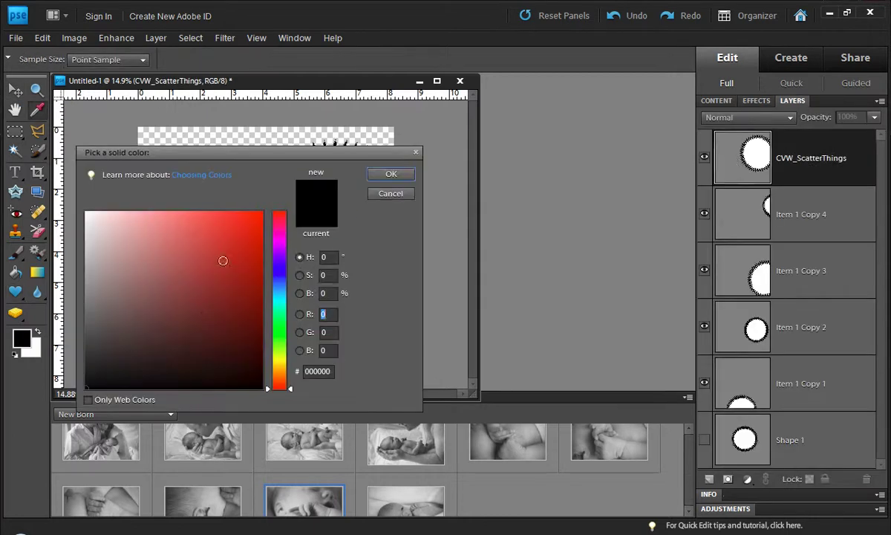
pyautogui.moveTo(209, 245); pyautogui.dragTo(260, 227)
pyautogui.click(393, 175)
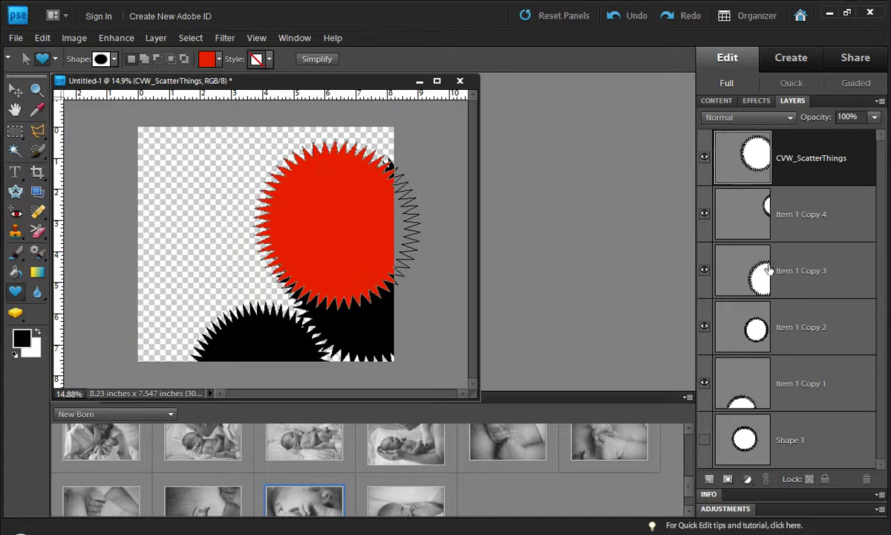
pyautogui.doubleClick(735, 272)
pyautogui.click(238, 306)
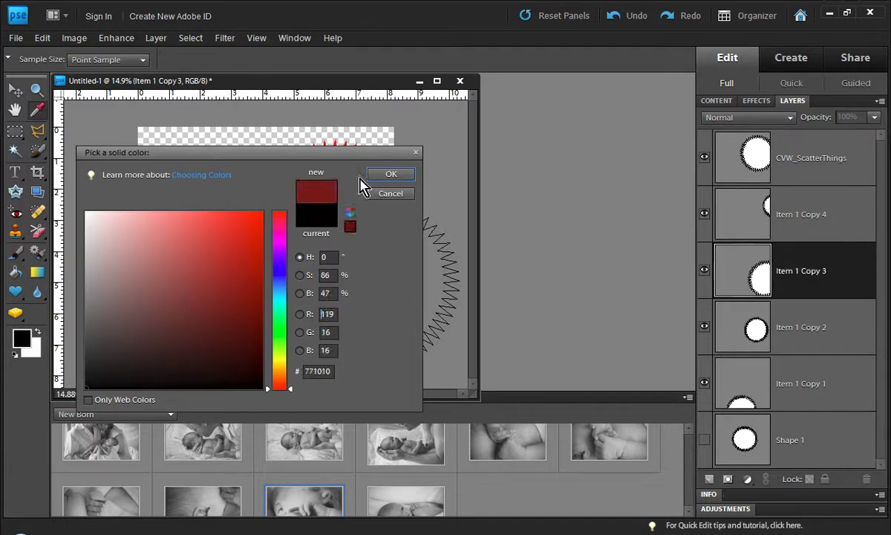
pyautogui.click(394, 175)
pyautogui.doubleClick(736, 371)
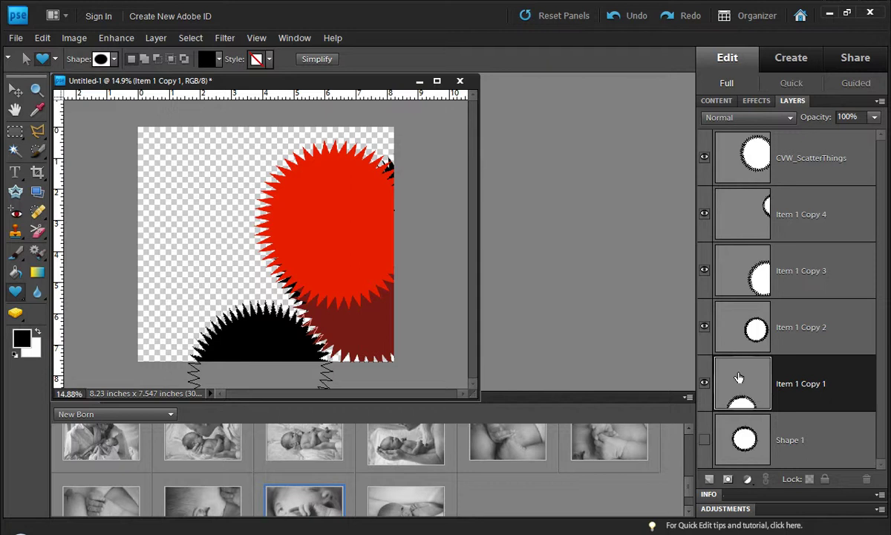
pyautogui.click(227, 327)
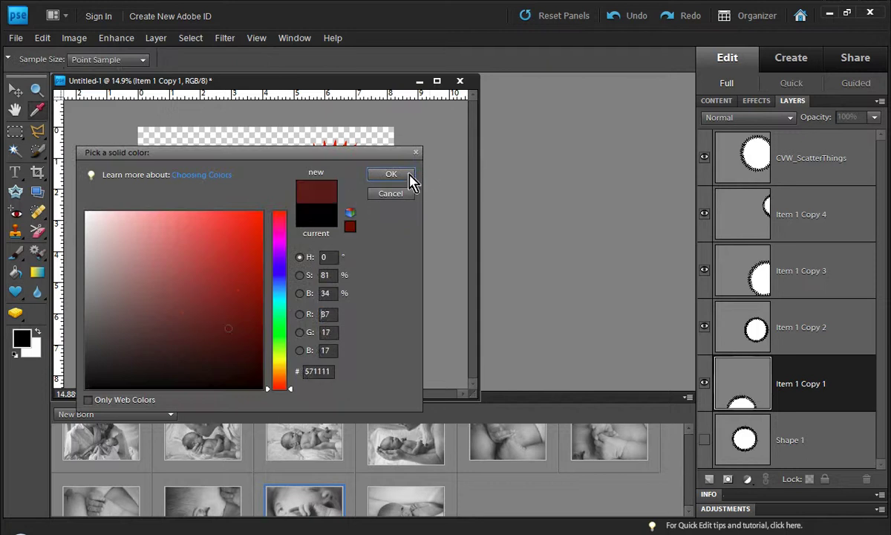
pyautogui.click(168, 277)
pyautogui.click(392, 175)
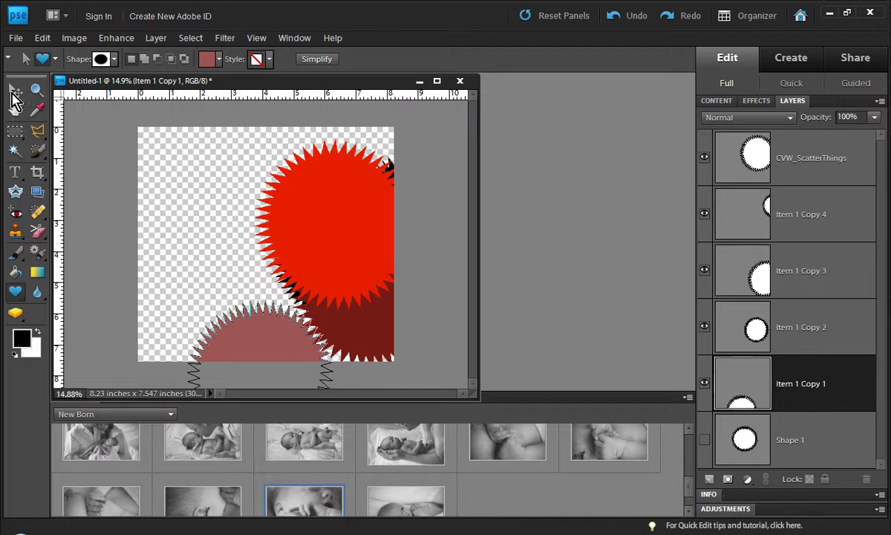
# - Move the red and pink starbursts and shrink the dark red one to about 70%
pyautogui.click(15, 89)
pyautogui.click(242, 191)
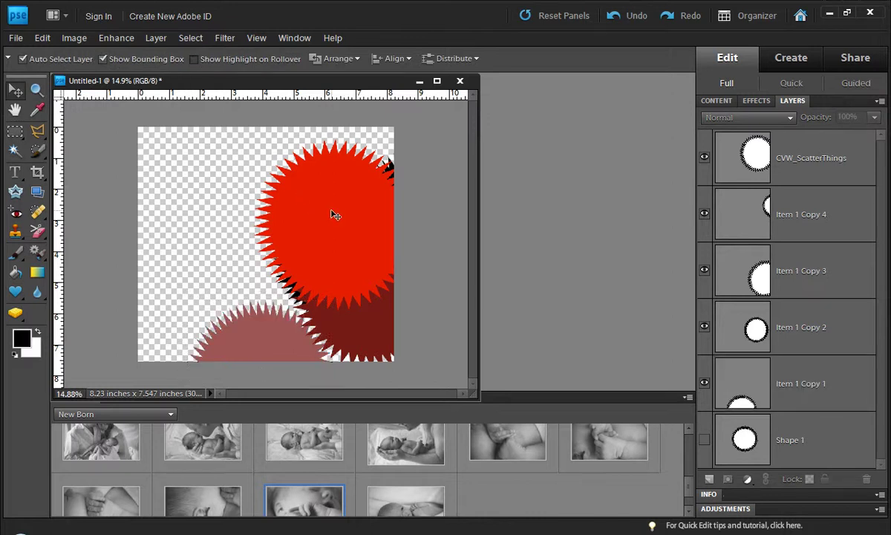
pyautogui.moveTo(370, 213); pyautogui.dragTo(186, 199)
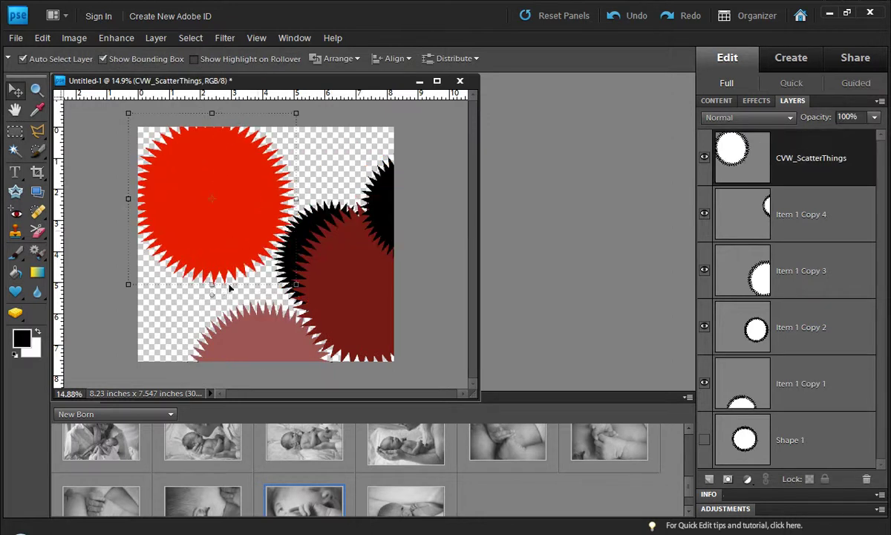
pyautogui.moveTo(260, 333); pyautogui.dragTo(221, 296)
pyautogui.moveTo(342, 325)
pyautogui.mouseDown()
pyautogui.moveTo(324, 272)
pyautogui.moveTo(338, 364)
pyautogui.moveTo(344, 338)
pyautogui.mouseUp()
pyautogui.moveTo(314, 217); pyautogui.dragTo(306, 149)
pyautogui.moveTo(359, 278); pyautogui.dragTo(323, 270)
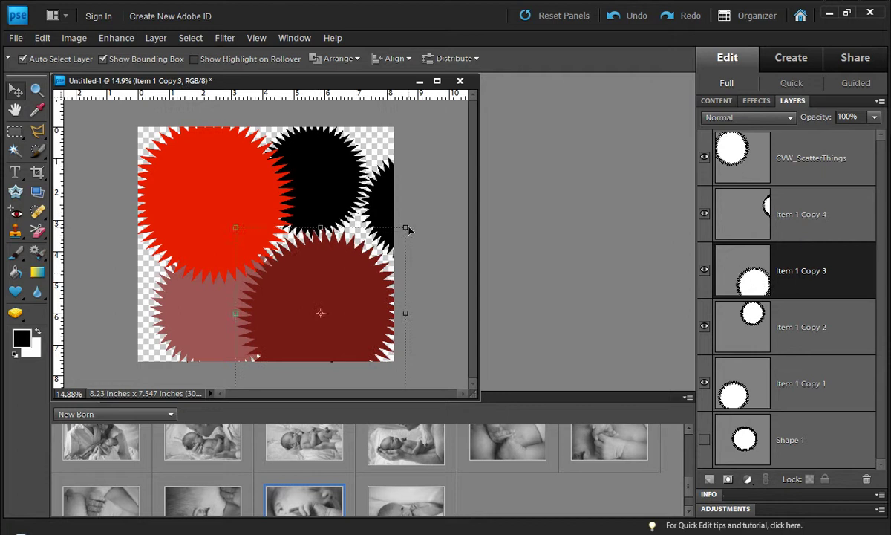
pyautogui.moveTo(405, 229); pyautogui.dragTo(353, 280)
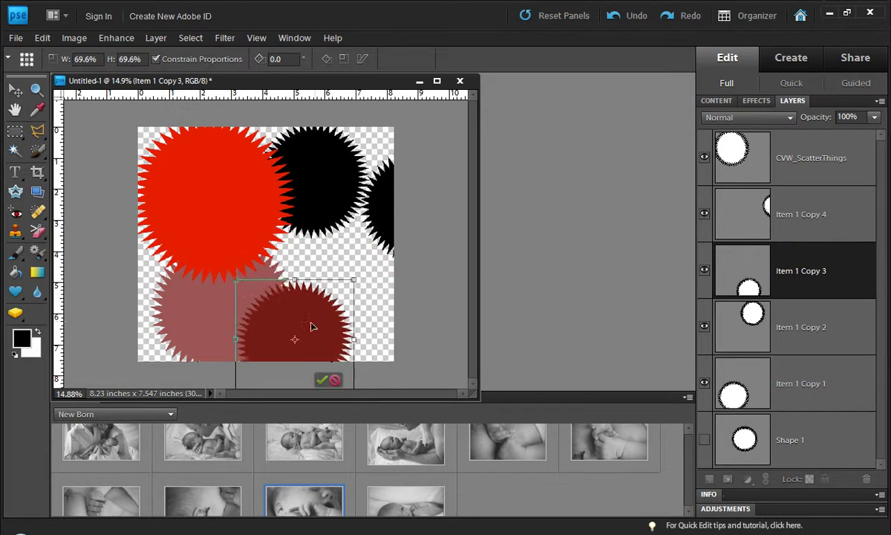
pyautogui.moveTo(315, 313); pyautogui.dragTo(334, 277)
pyautogui.press('Return')
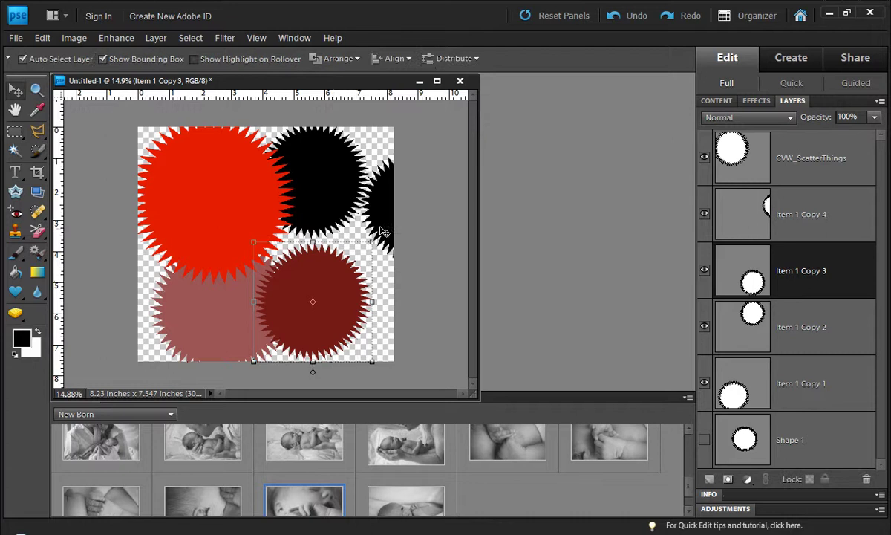
# - Shift Item 1 Copy 4 onto the canvas and shrink the bright red starburst to about 80%
pyautogui.moveTo(375, 222); pyautogui.dragTo(306, 275)
pyautogui.click(282, 320)
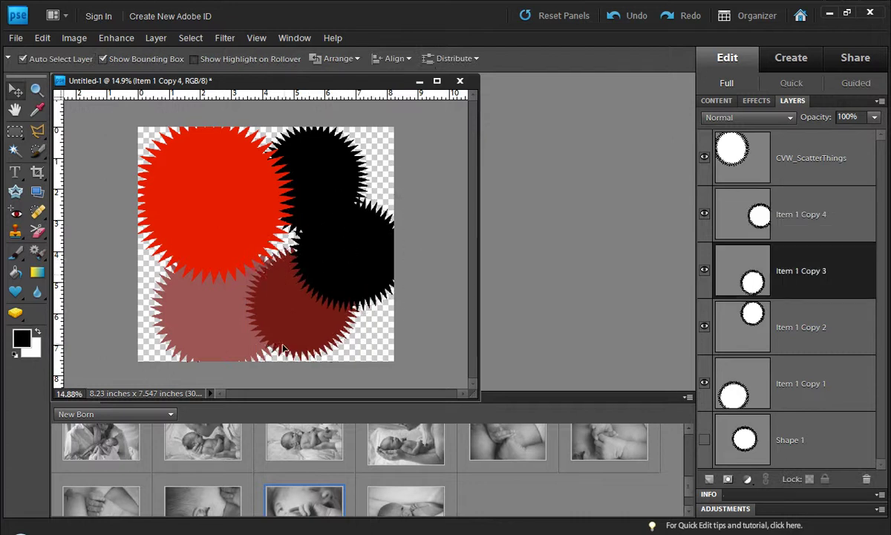
pyautogui.click(215, 216)
pyautogui.moveTo(292, 292); pyautogui.dragTo(258, 256)
pyautogui.moveTo(241, 187); pyautogui.dragTo(251, 217)
pyautogui.press('Return')
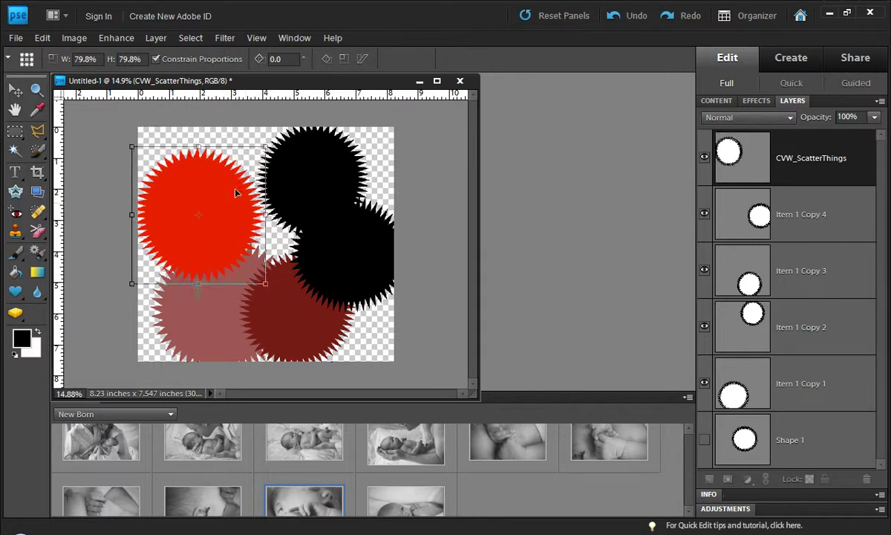
# - Reposition the black and pink starbursts, then select the lower black starburst
pyautogui.click(297, 168)
pyautogui.moveTo(297, 168); pyautogui.dragTo(288, 187)
pyautogui.moveTo(294, 319); pyautogui.dragTo(312, 320)
pyautogui.moveTo(234, 335); pyautogui.dragTo(220, 324)
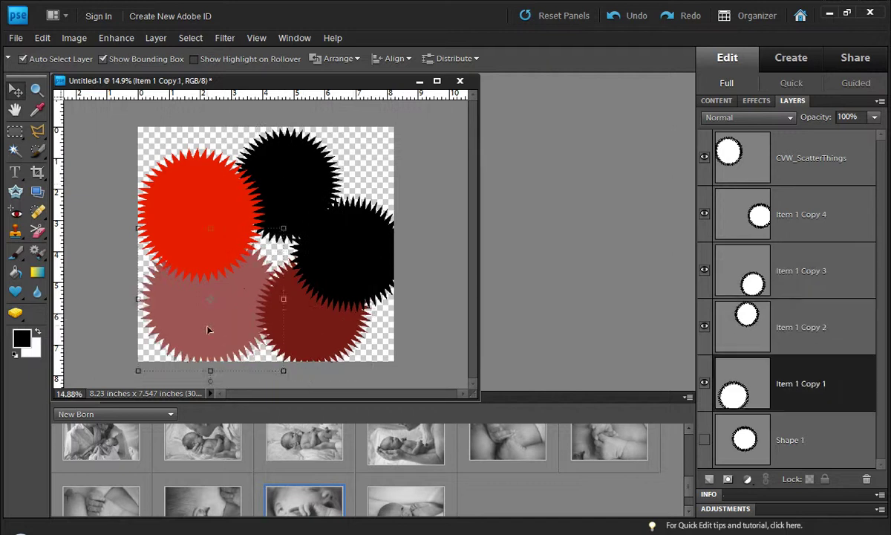
pyautogui.click(371, 164)
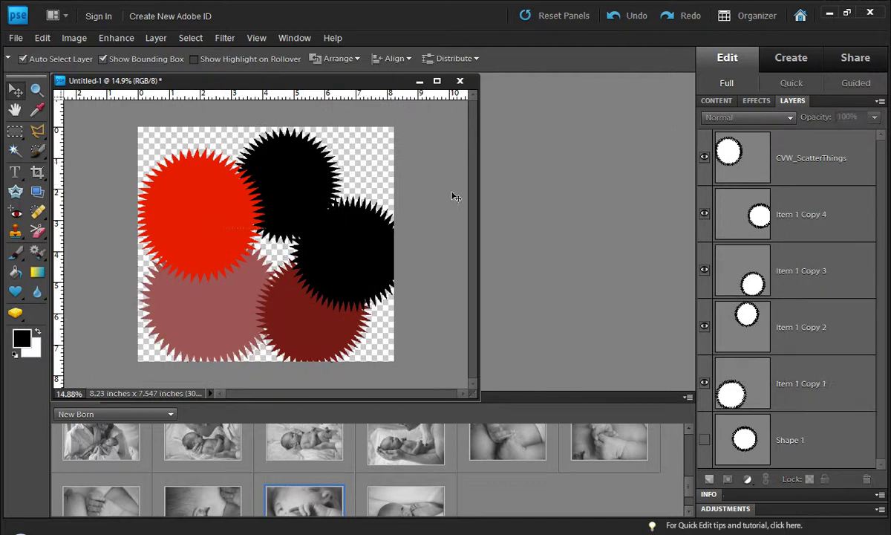
pyautogui.click(319, 269)
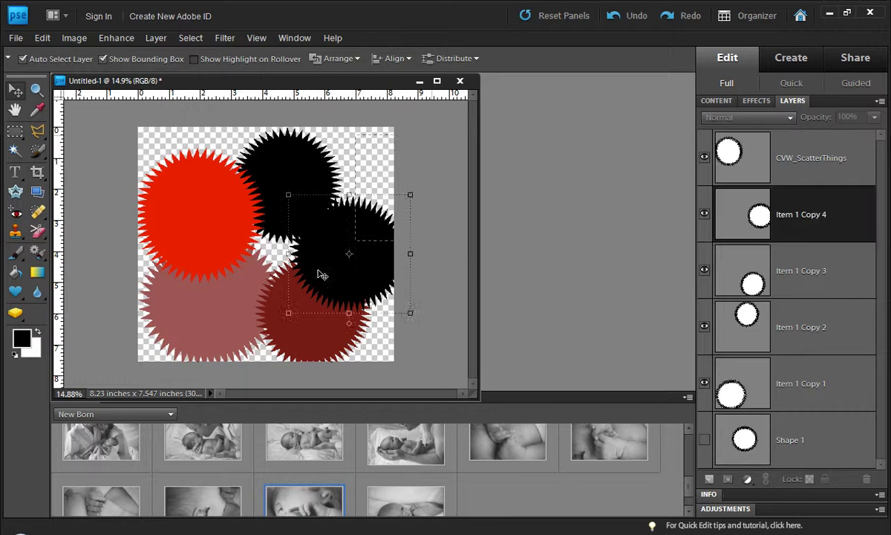
# - Delete all starburst layers, add an empty layer and trash the hidden Shape 1 layer
pyautogui.hotkey('ctrl', 'alt', 'a')
pyautogui.press('Delete')
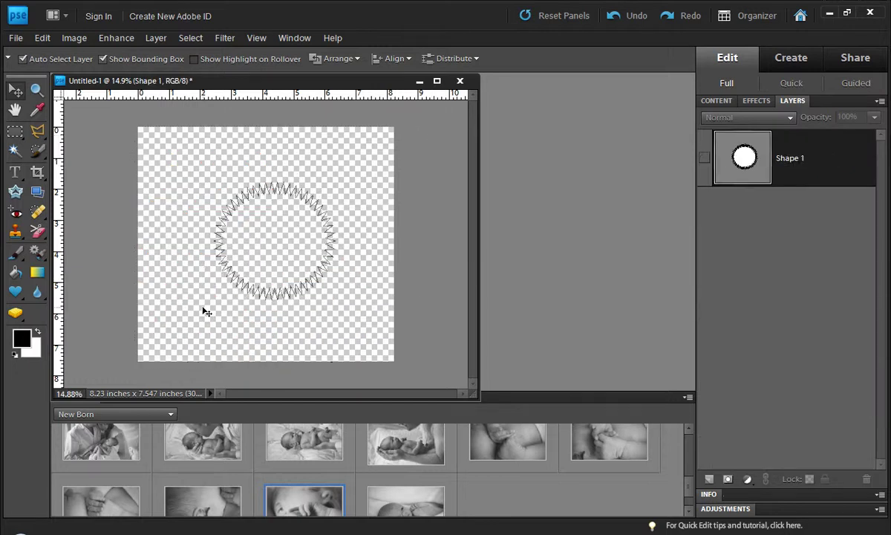
pyautogui.click(709, 479)
pyautogui.moveTo(804, 243); pyautogui.dragTo(866, 479)
# - Show the Sample Images album in the Photo Bin
pyautogui.click(163, 415)
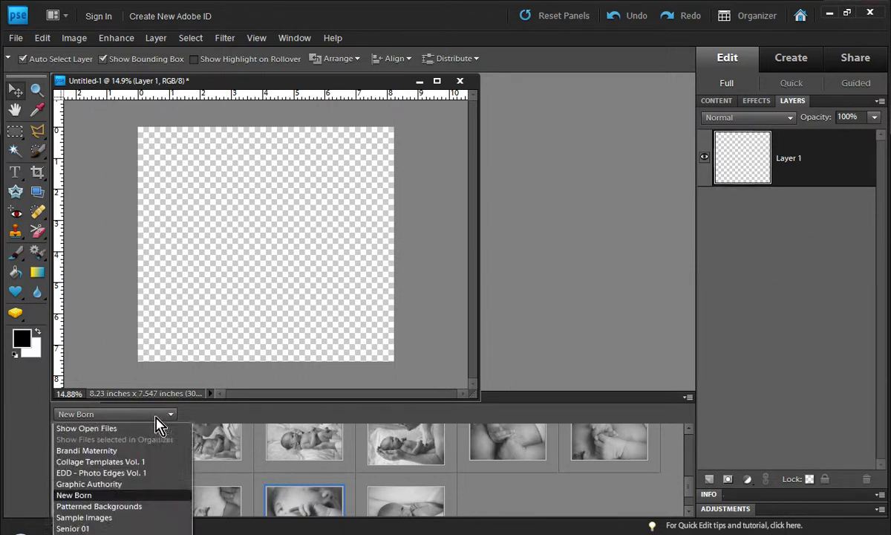
pyautogui.click(84, 517)
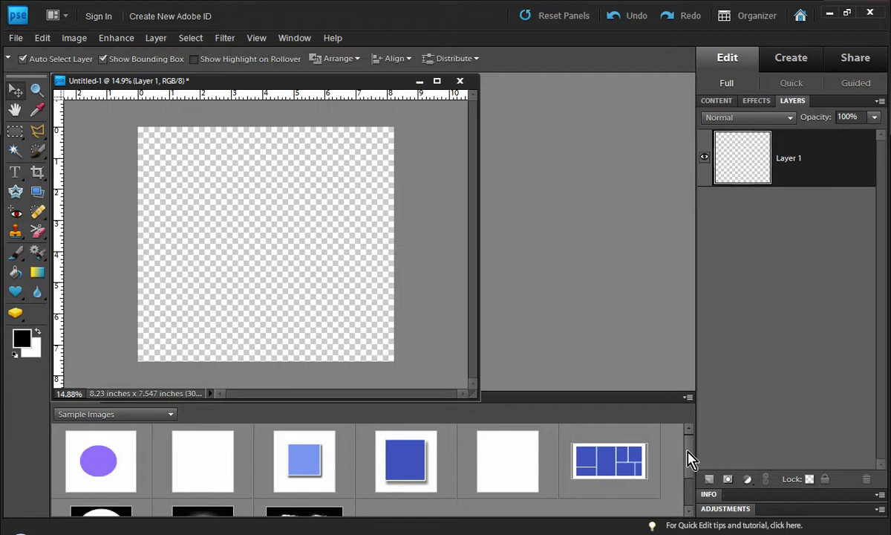
pyautogui.scroll(-2, 690, 460)
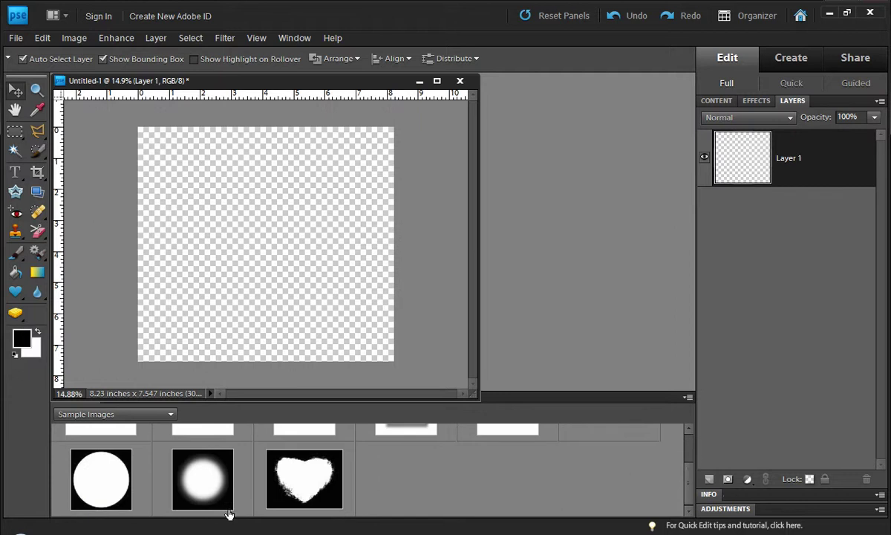
# - Open the heart and soft-circle mask images from the Sample Images album
pyautogui.moveTo(295, 491); pyautogui.dragTo(551, 272)
pyautogui.moveTo(212, 496); pyautogui.dragTo(420, 143)
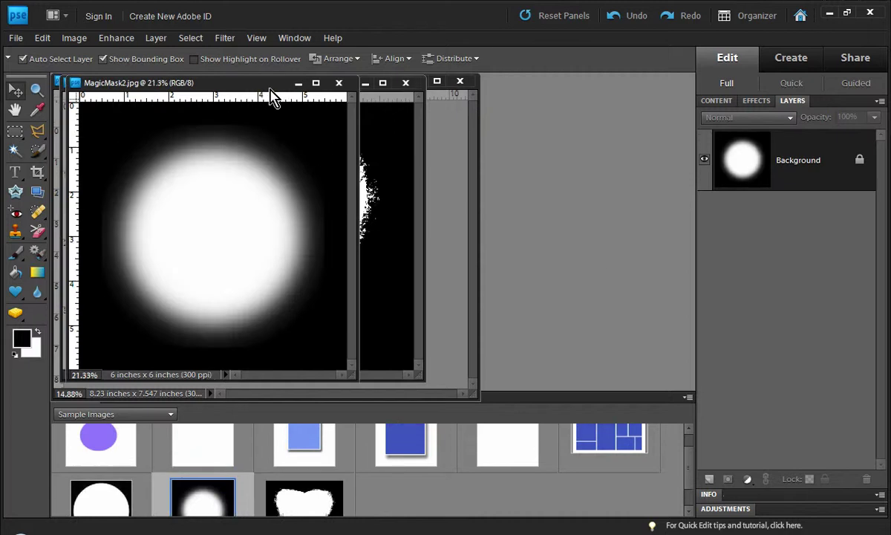
pyautogui.moveTo(249, 83); pyautogui.dragTo(661, 118)
pyautogui.moveTo(337, 88); pyautogui.dragTo(670, 70)
# - Copy the heart and soft-circle images into Untitled-1 as layers and close both masks
pyautogui.moveTo(431, 177); pyautogui.dragTo(266, 227)
pyautogui.click(733, 71)
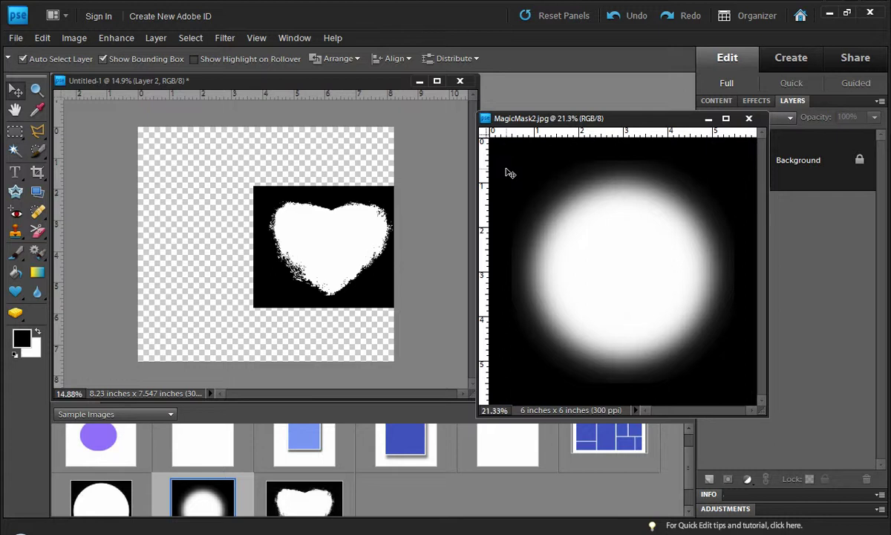
pyautogui.moveTo(509, 175); pyautogui.dragTo(233, 263)
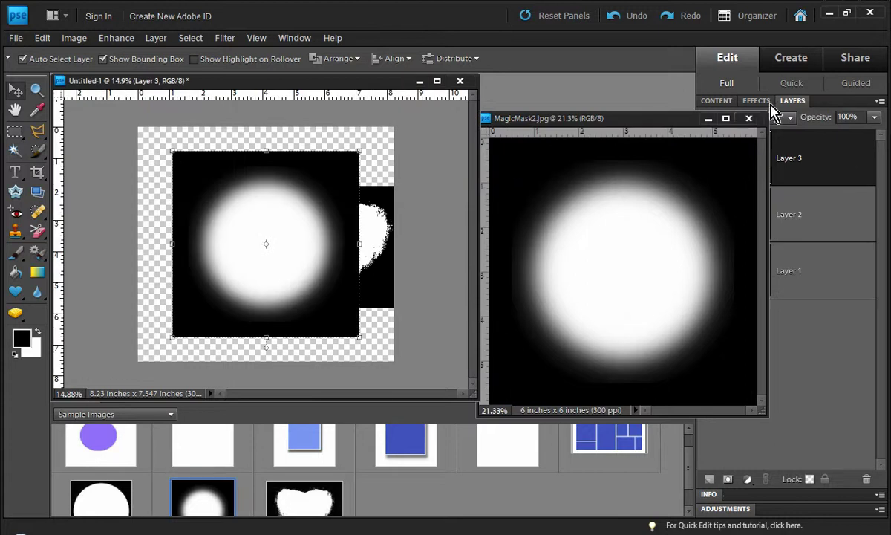
pyautogui.click(749, 118)
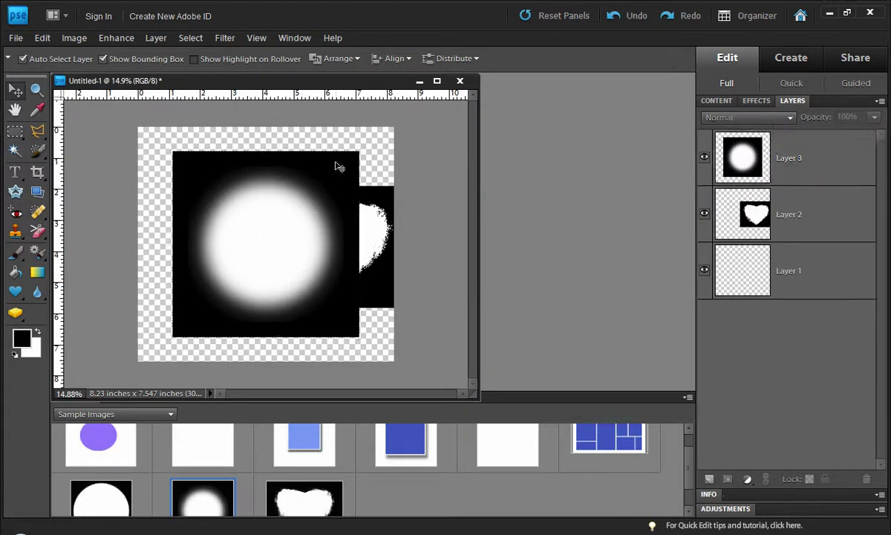
# - Shift the soft-circle Layer 3 toward the left edge and keep it selected
pyautogui.moveTo(285, 183); pyautogui.dragTo(250, 180)
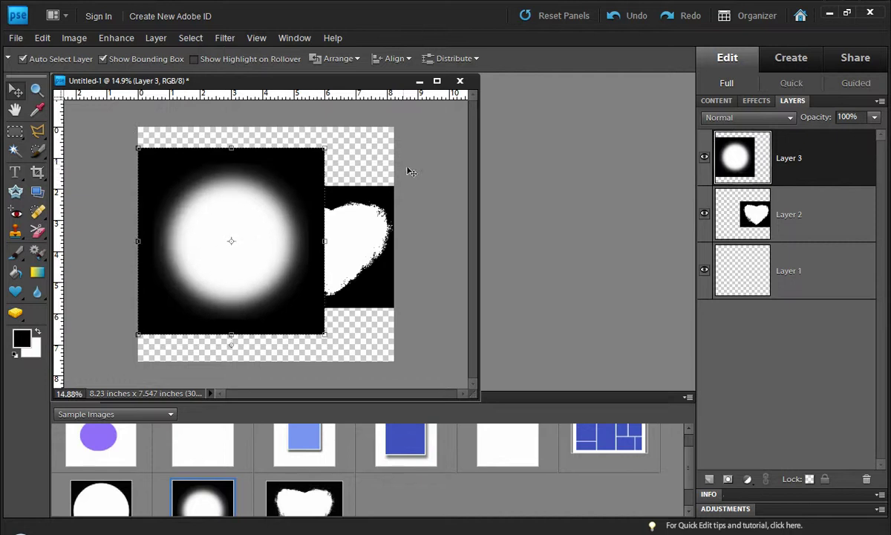
pyautogui.click(370, 151)
pyautogui.click(303, 202)
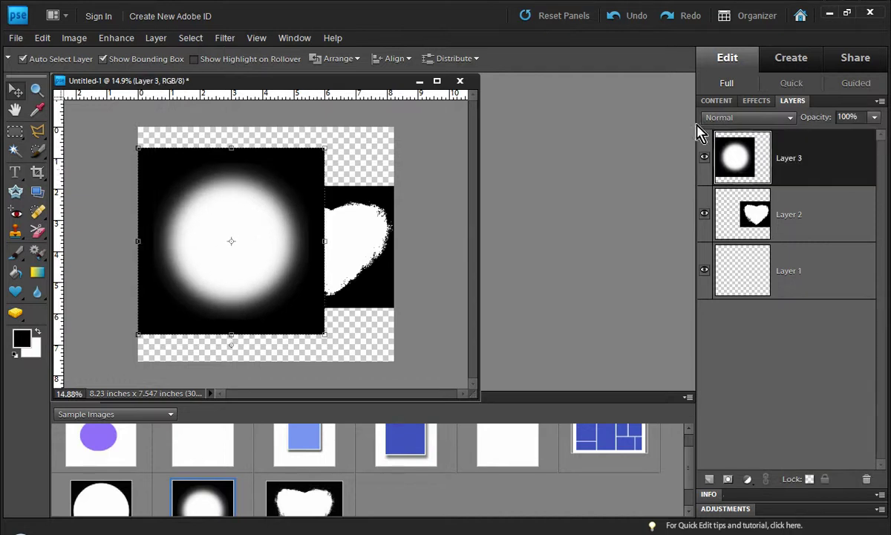
pyautogui.click(757, 101)
# - Run Scatter Things on the selected layer with 3 copies and angle variation 46
pyautogui.doubleClick(732, 160)
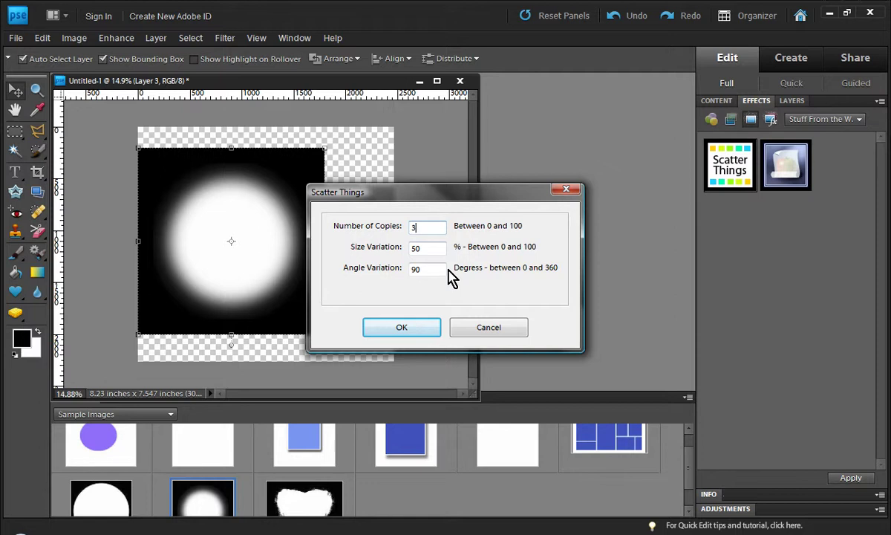
pyautogui.press('Tab')
pyautogui.press('Tab')
pyautogui.write('46')
pyautogui.click(414, 334)
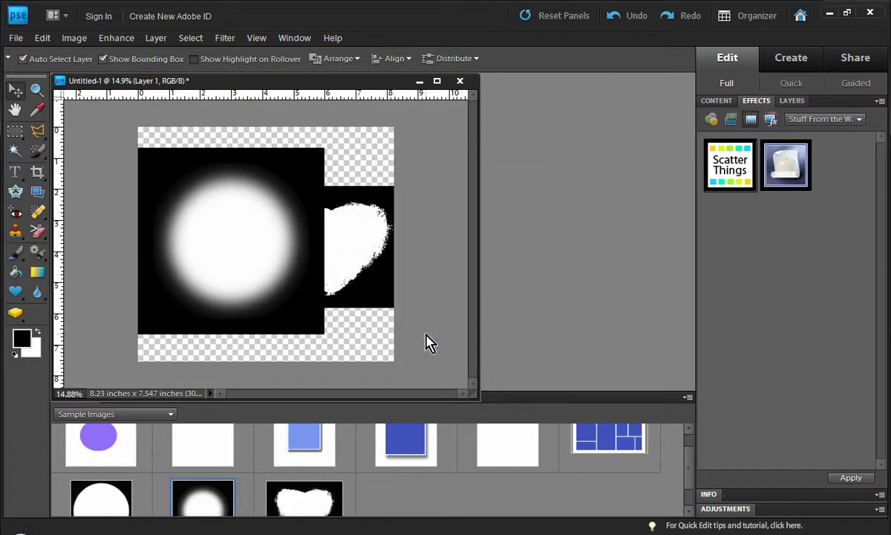
pyautogui.click(791, 101)
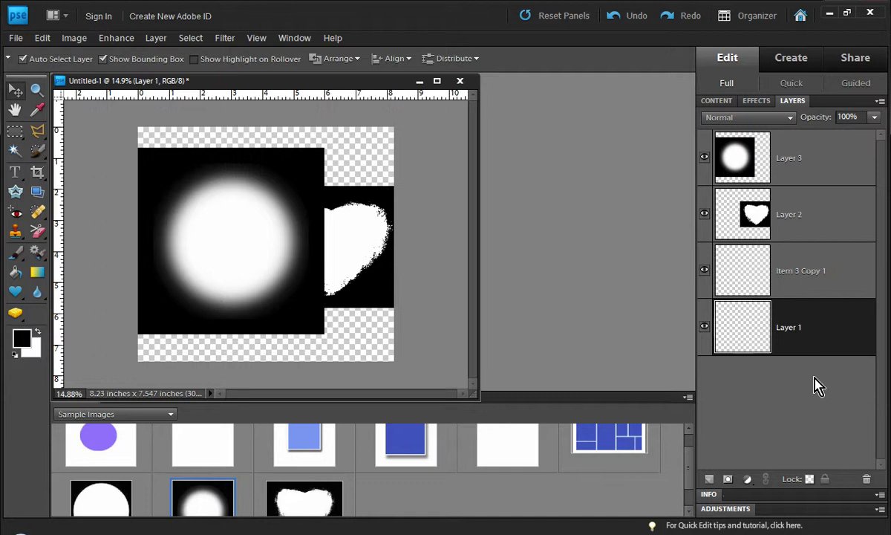
# - Delete the empty Layer 1 and Item 3 Copy 1 layers
pyautogui.click(817, 260)
pyautogui.moveTo(805, 329); pyautogui.dragTo(864, 477)
pyautogui.moveTo(809, 286); pyautogui.dragTo(814, 455)
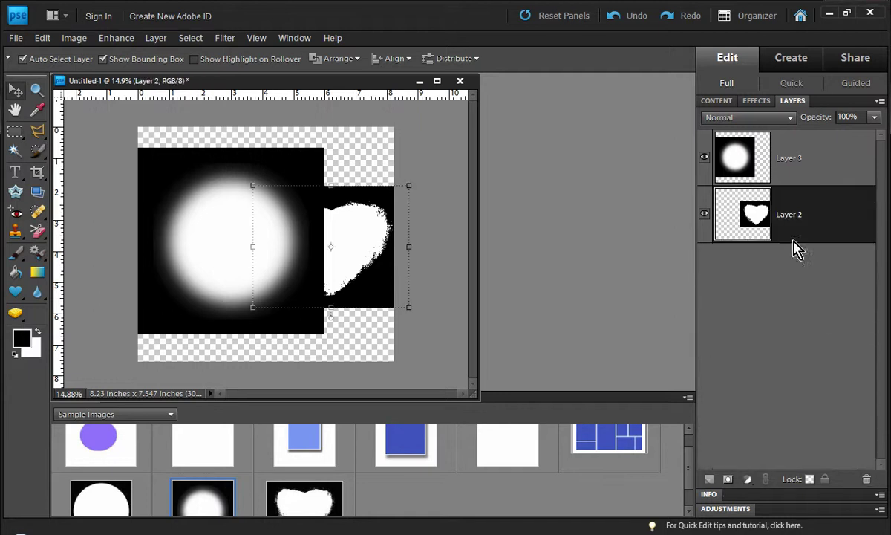
# - Run Scatter Things on Layer 2 with Number of Copies set to 3
pyautogui.click(751, 101)
pyautogui.doubleClick(731, 165)
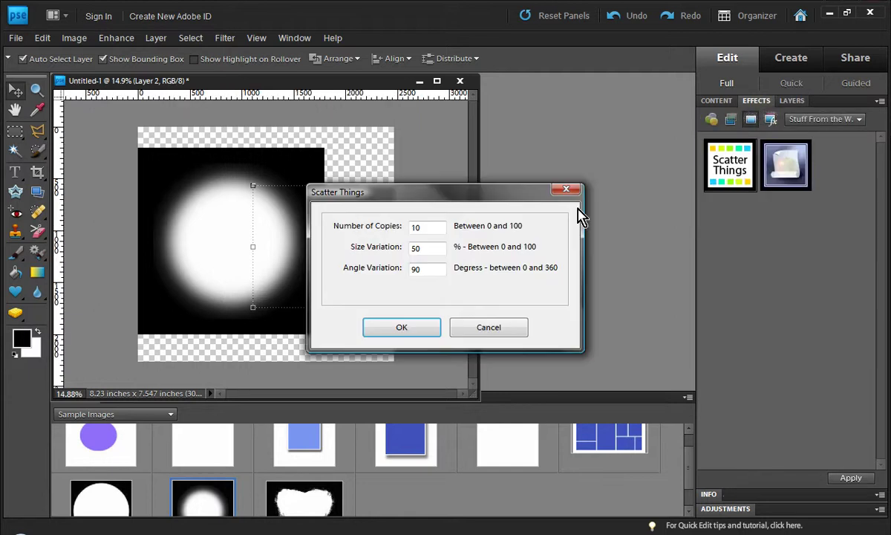
pyautogui.write('3')
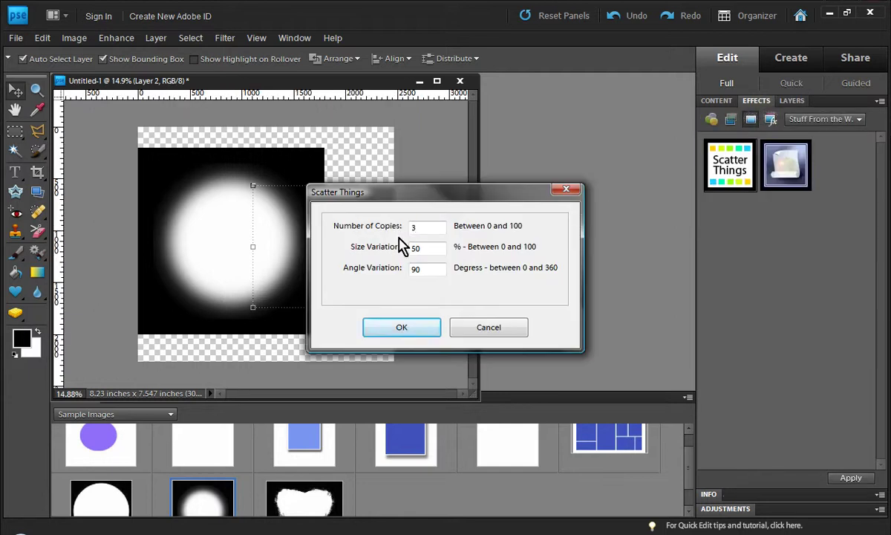
pyautogui.click(416, 329)
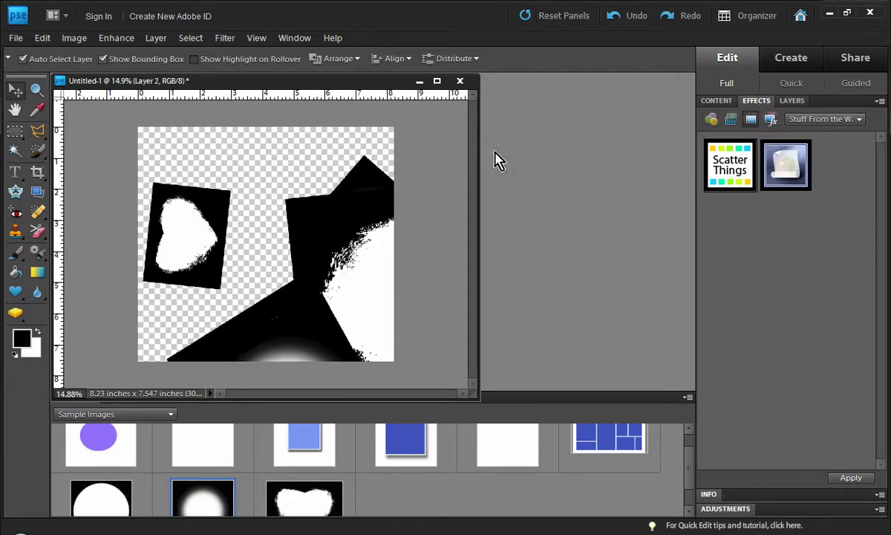
# - Rotate the small heart piece on the left by about 63 degrees
pyautogui.click(791, 101)
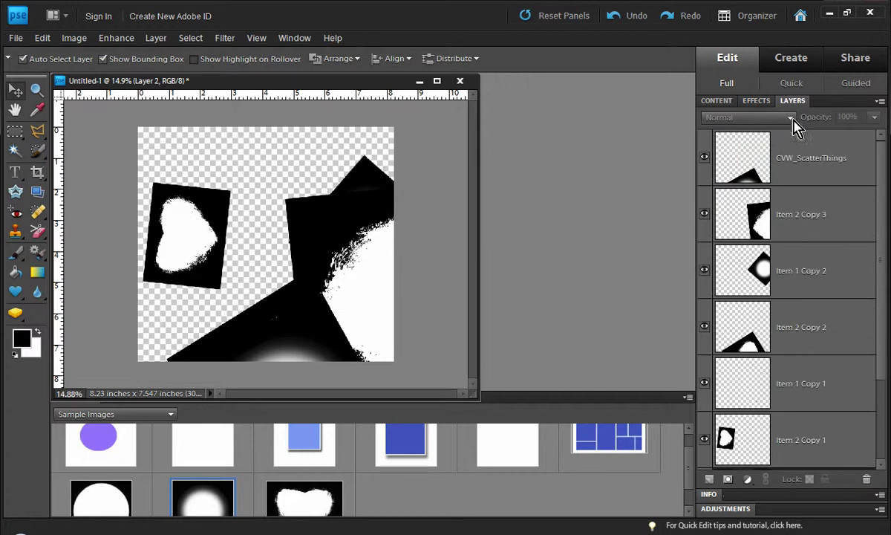
pyautogui.click(188, 231)
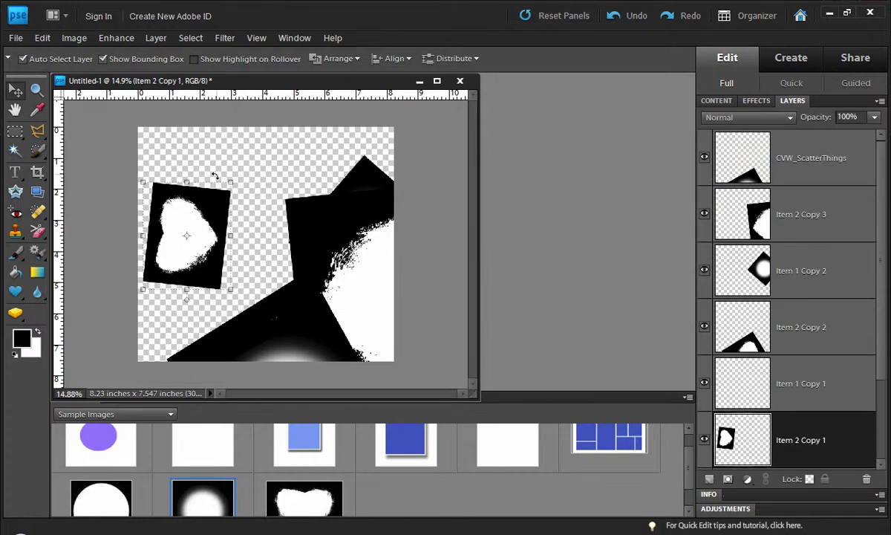
pyautogui.moveTo(214, 176); pyautogui.dragTo(202, 153)
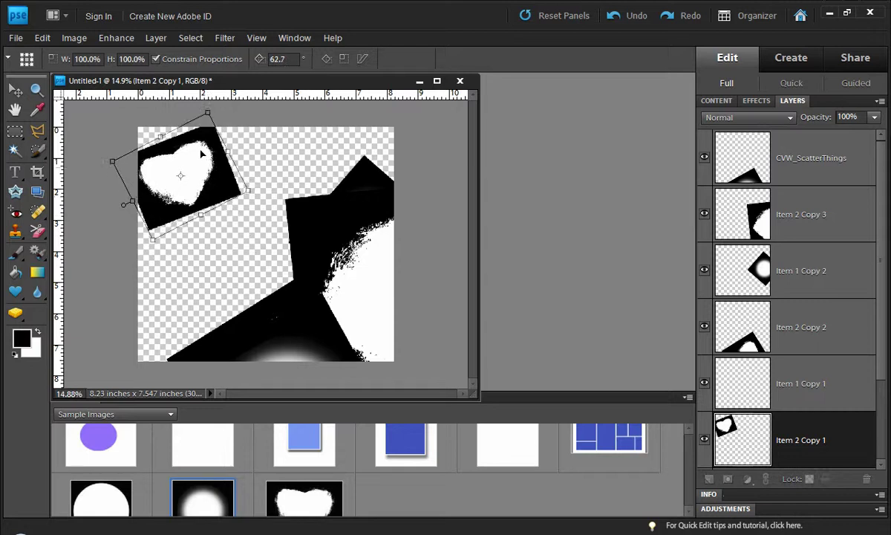
pyautogui.press('Return')
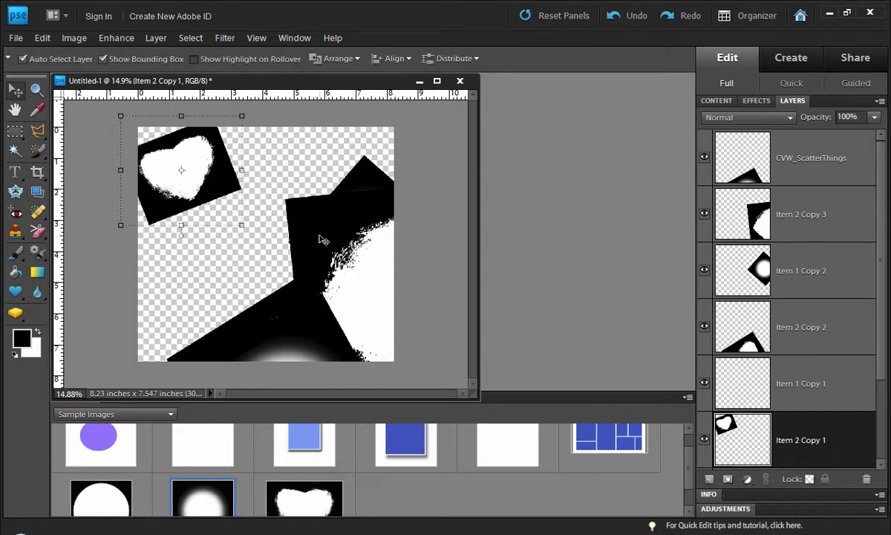
# - Tilt and shrink the Item 2 Copy 3 heart to 67.1%, then move a glowing circle to top centre
pyautogui.click(323, 240)
pyautogui.moveTo(323, 240); pyautogui.dragTo(227, 199)
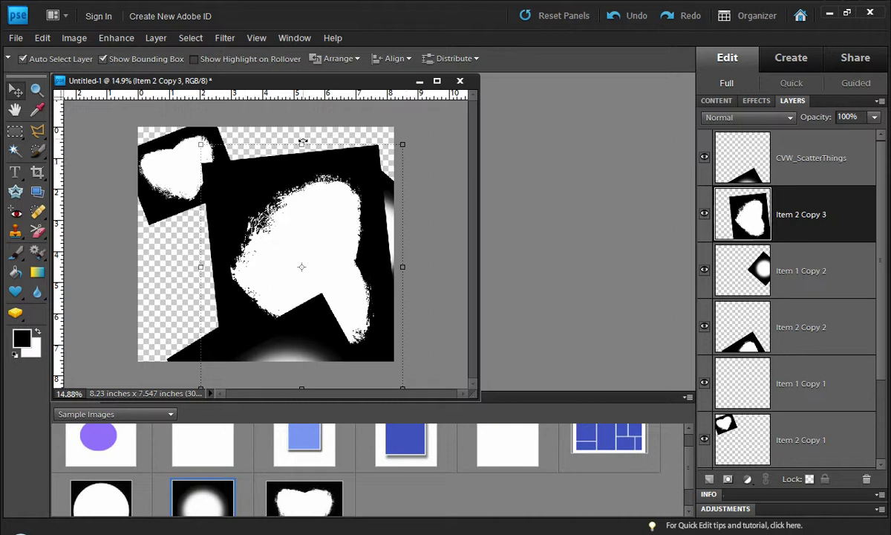
pyautogui.moveTo(302, 141); pyautogui.dragTo(135, 175)
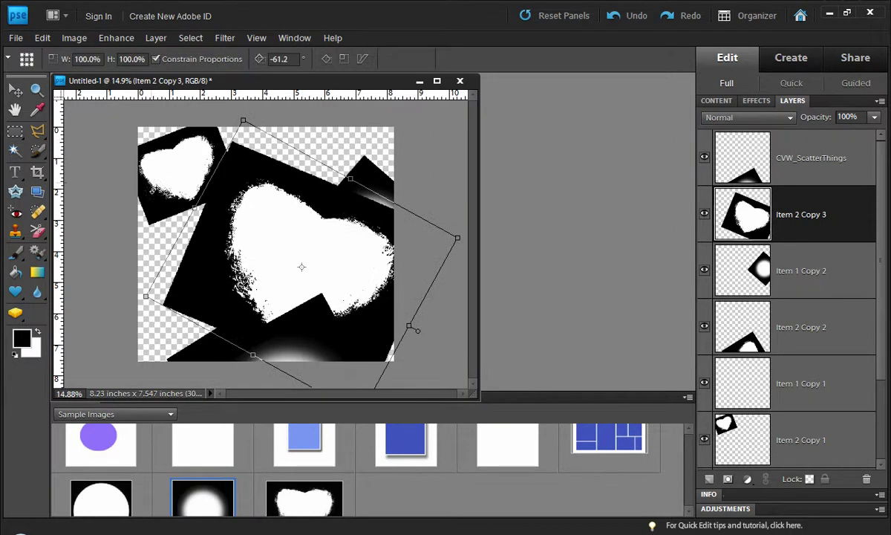
pyautogui.moveTo(288, 159); pyautogui.dragTo(224, 129)
pyautogui.rightClick(135, 250)
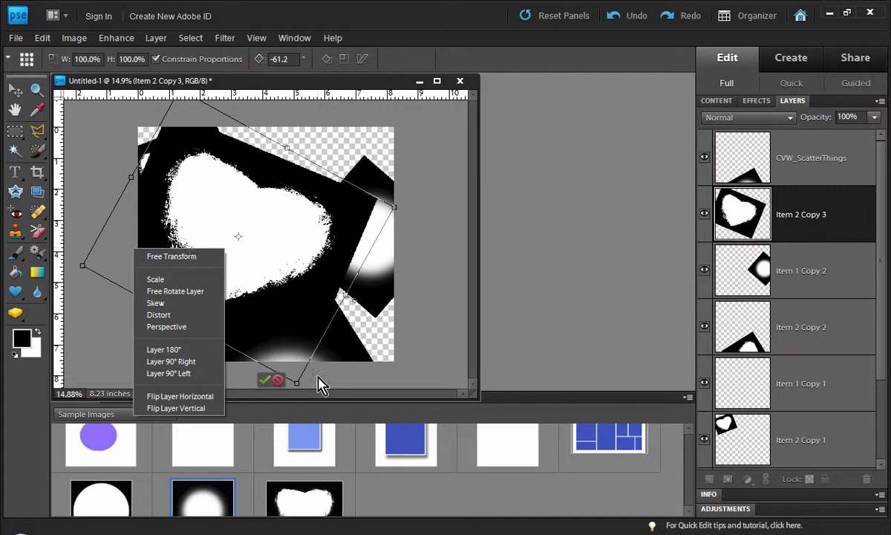
pyautogui.click(295, 401)
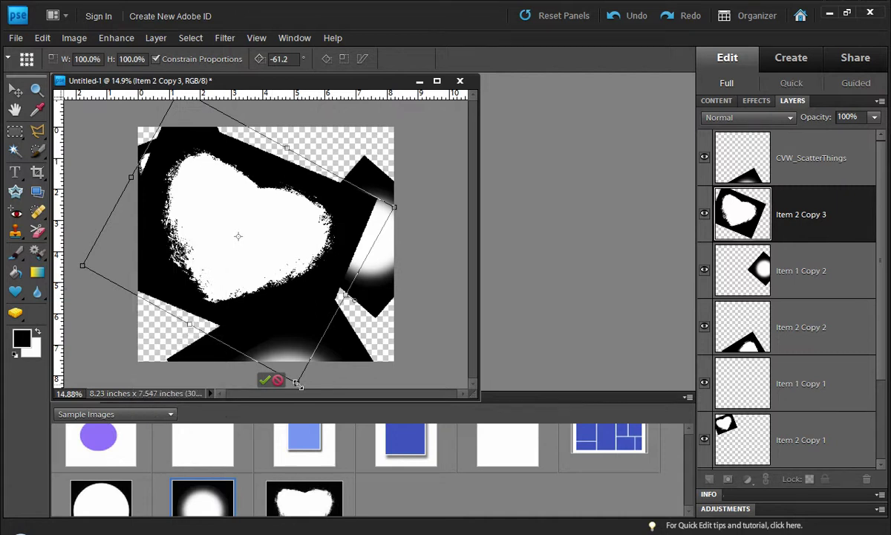
pyautogui.moveTo(296, 383); pyautogui.dragTo(246, 298)
pyautogui.moveTo(240, 194); pyautogui.dragTo(224, 286)
pyautogui.click(225, 374)
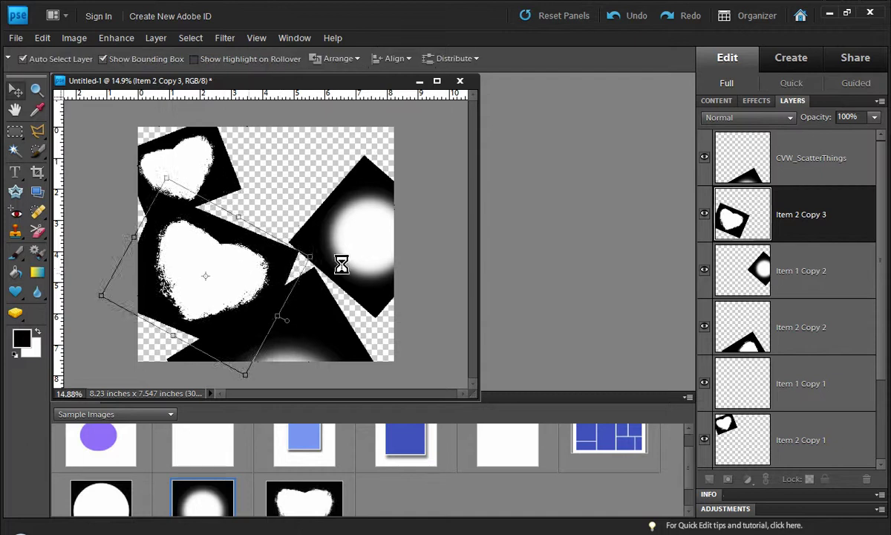
pyautogui.moveTo(370, 249); pyautogui.dragTo(275, 184)
# - Shrink the large glowing circle CVW_ScatterThings to 70.2% and shift it right
pyautogui.click(330, 303)
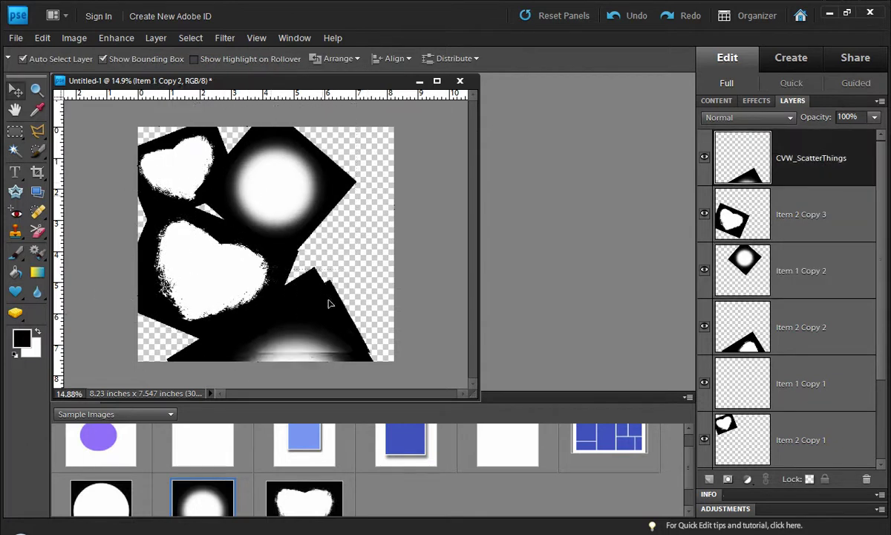
pyautogui.moveTo(330, 303); pyautogui.dragTo(373, 194)
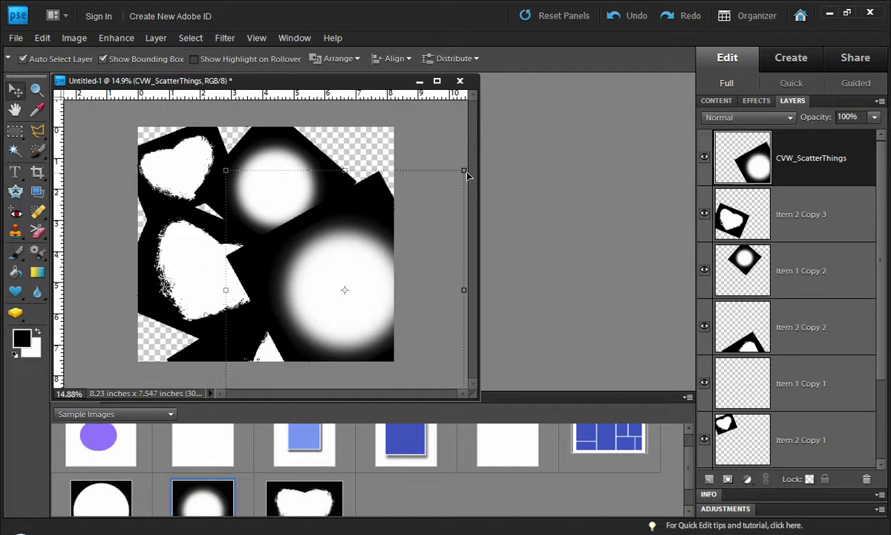
pyautogui.moveTo(463, 174); pyautogui.dragTo(393, 171)
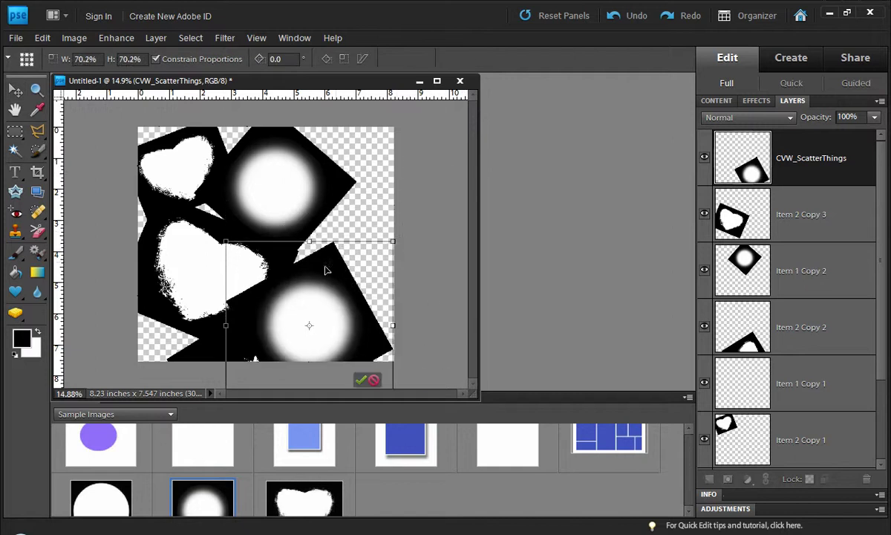
pyautogui.moveTo(327, 194); pyautogui.dragTo(372, 193)
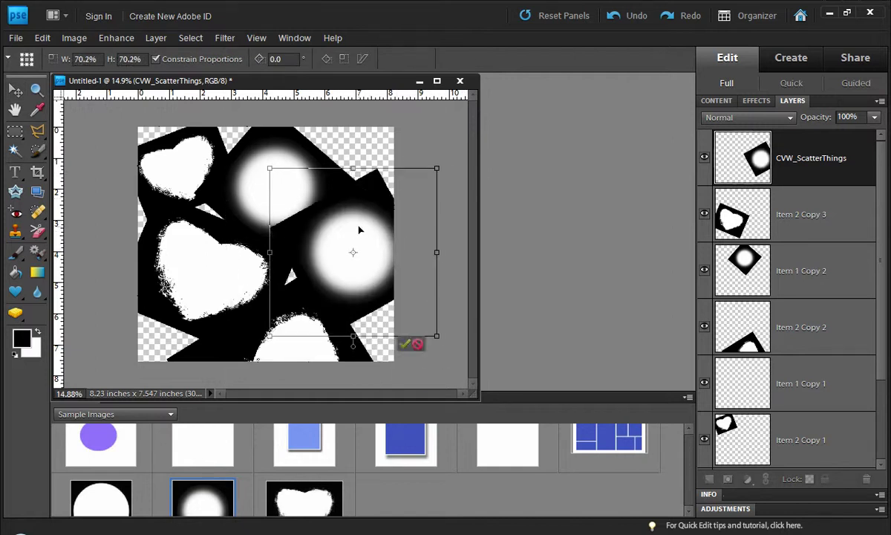
pyautogui.press('Return')
# - Rotate the Item 2 Copy 2 heart to -67.7° and scale it to 49.4% at upper right
pyautogui.moveTo(284, 334); pyautogui.dragTo(267, 221)
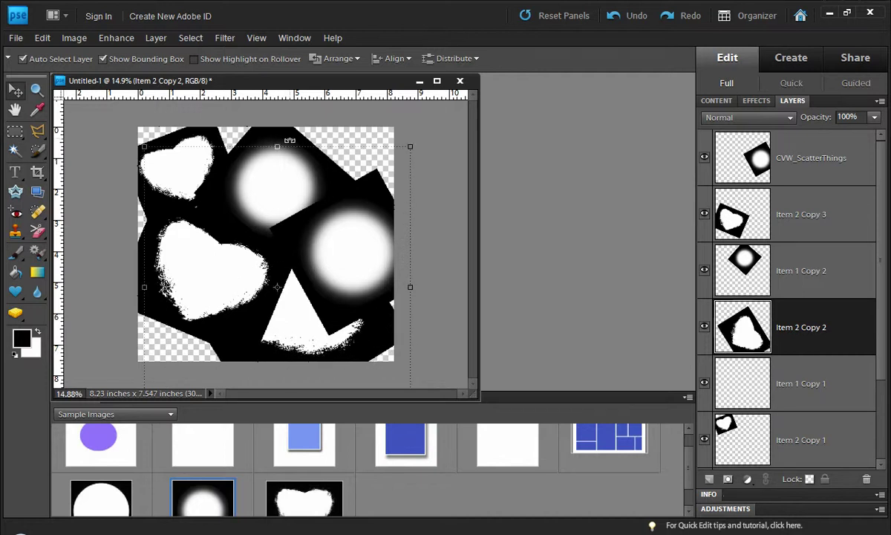
pyautogui.moveTo(291, 142); pyautogui.dragTo(299, 299)
pyautogui.moveTo(225, 301); pyautogui.dragTo(379, 183)
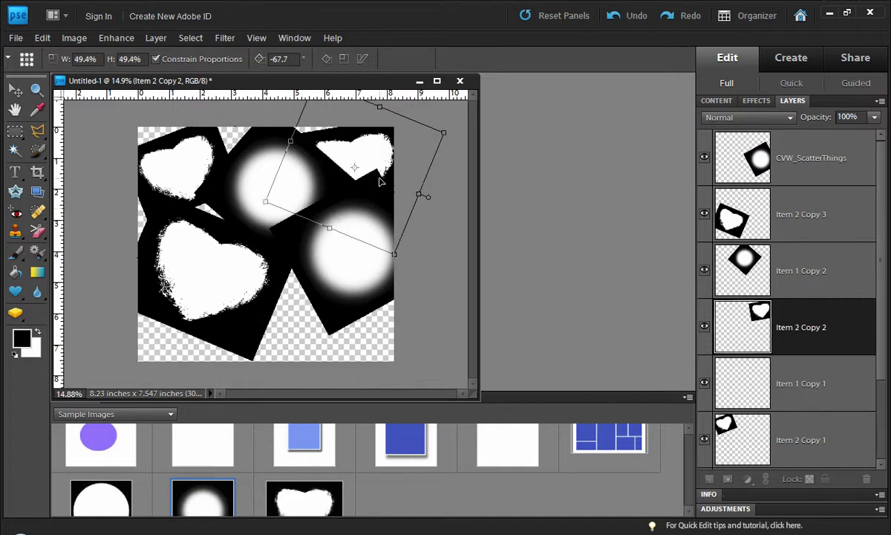
pyautogui.click(348, 247)
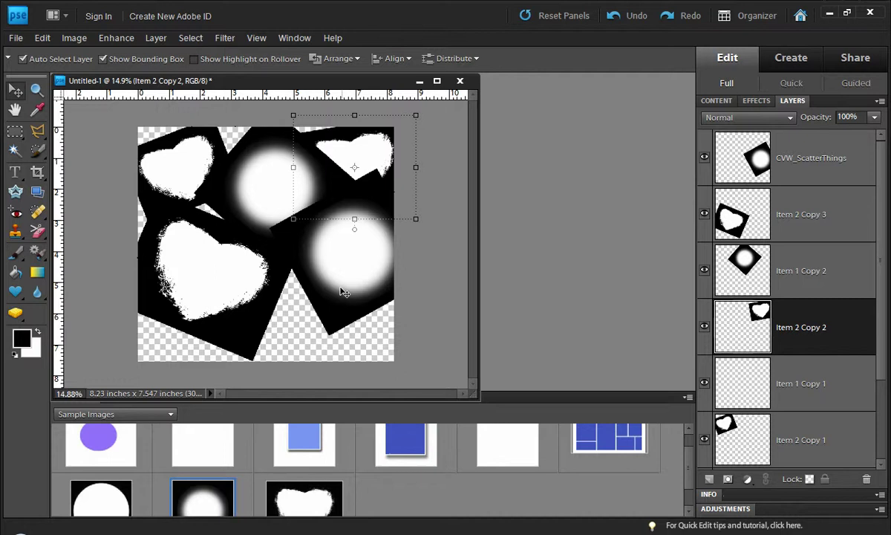
# - Move both glowing circles down slightly, then select the Item 1 Copy 1 piece
pyautogui.moveTo(338, 291); pyautogui.dragTo(325, 340)
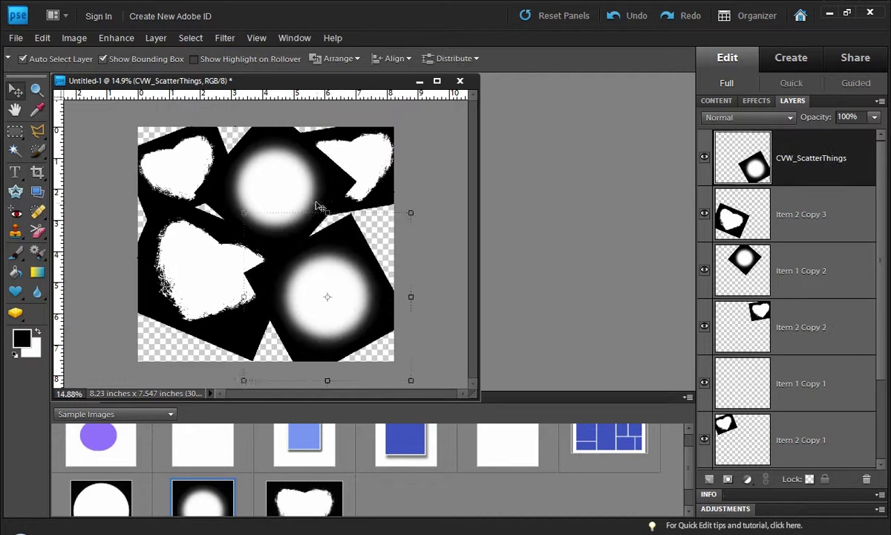
pyautogui.moveTo(318, 205); pyautogui.dragTo(313, 240)
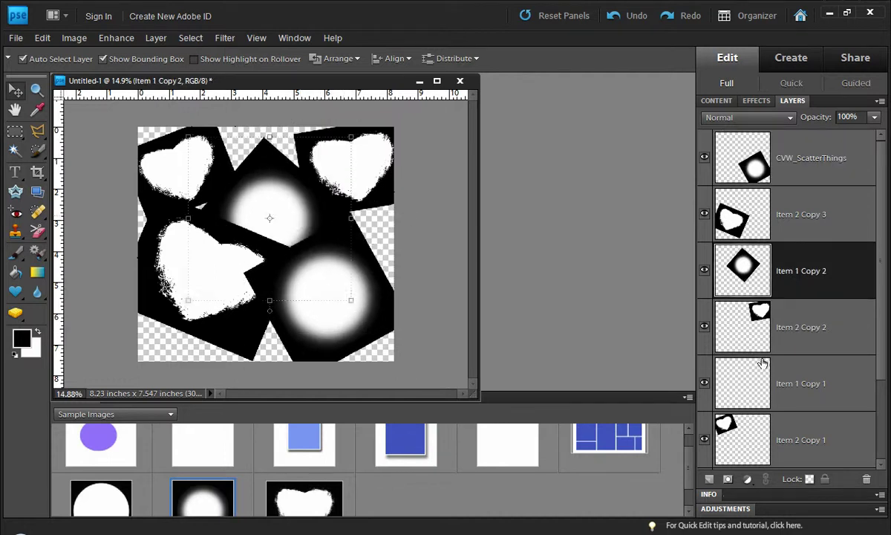
pyautogui.click(803, 394)
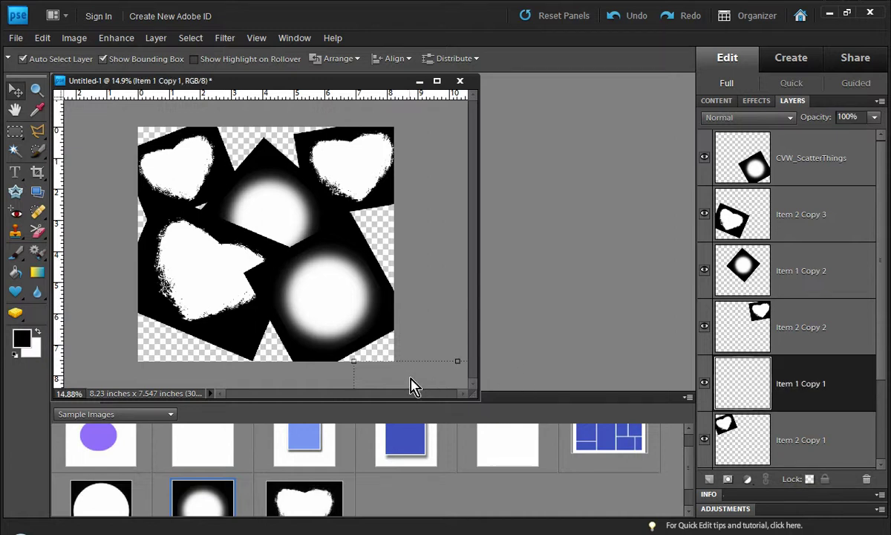
# - Select the off-canvas Item 1 Copy 1 circle and drag it onto the collage
pyautogui.click(446, 183)
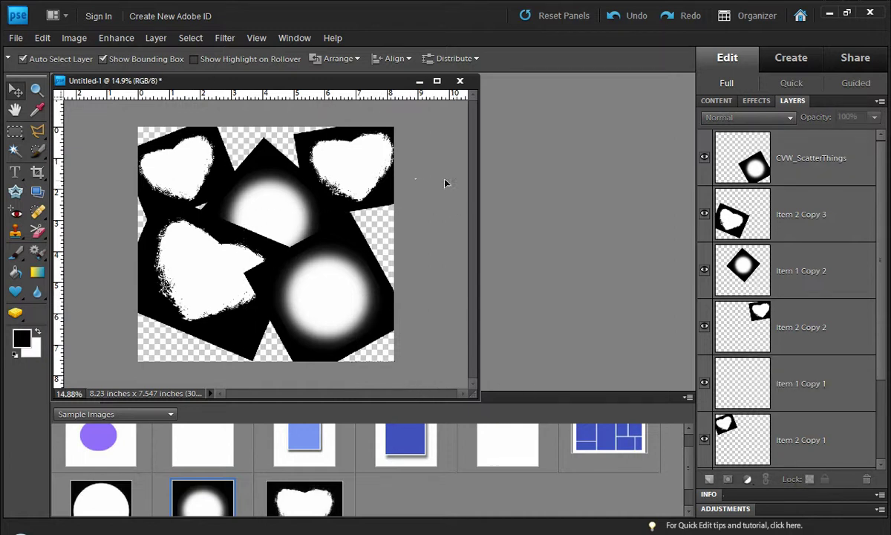
pyautogui.scroll(-4, 413, 180)
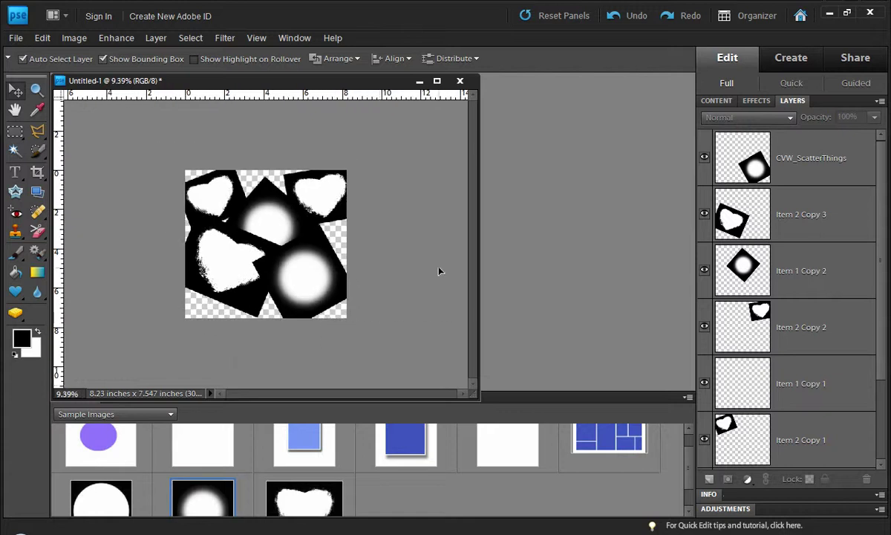
pyautogui.click(438, 272)
pyautogui.keyDown('shift'); pyautogui.click(331, 293); pyautogui.keyUp('shift')
pyautogui.keyDown('shift'); pyautogui.click(310, 264); pyautogui.keyUp('shift')
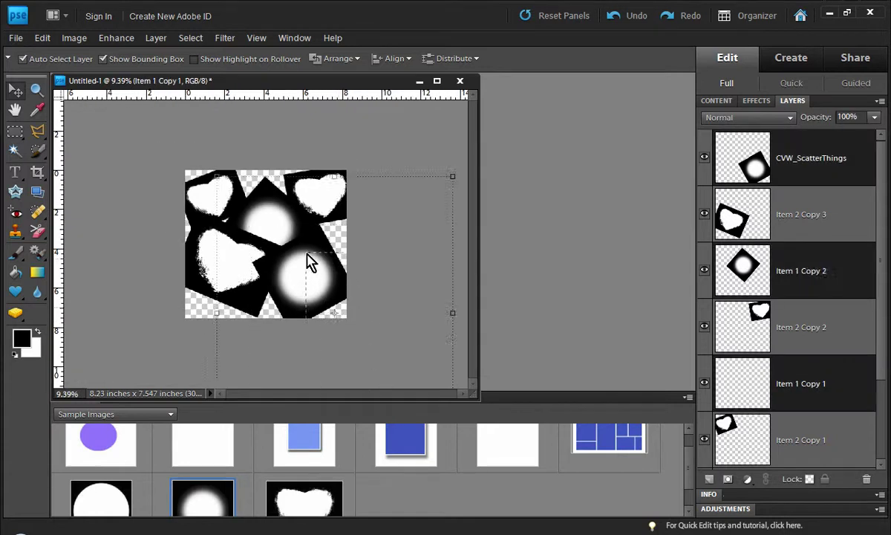
pyautogui.click(427, 205)
pyautogui.click(387, 377)
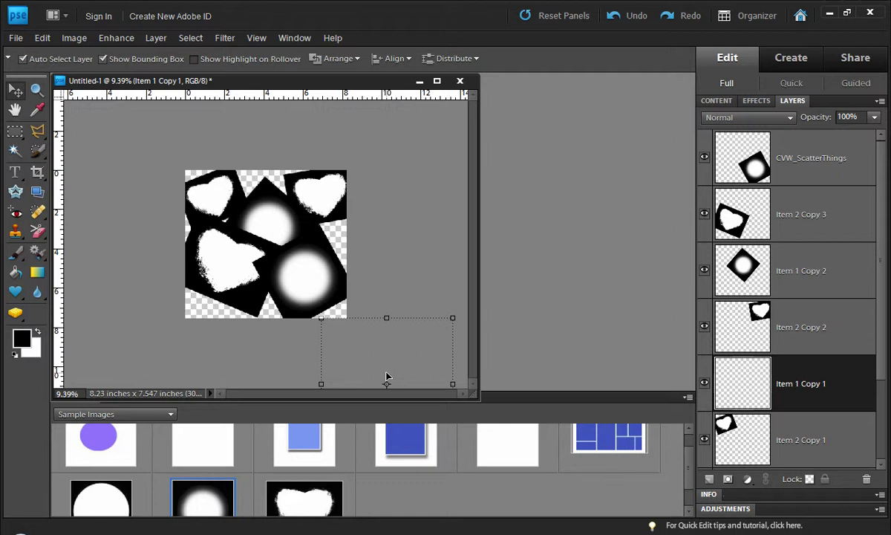
pyautogui.click(384, 363)
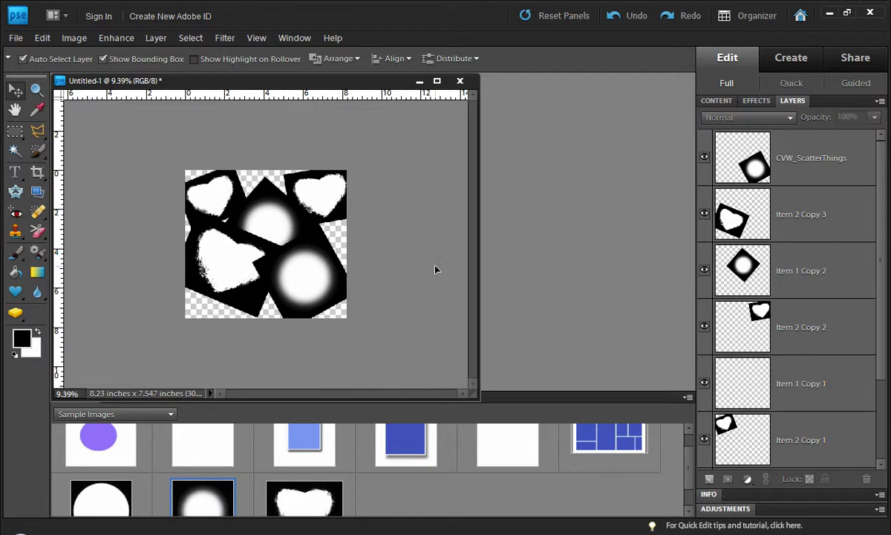
pyautogui.click(363, 360)
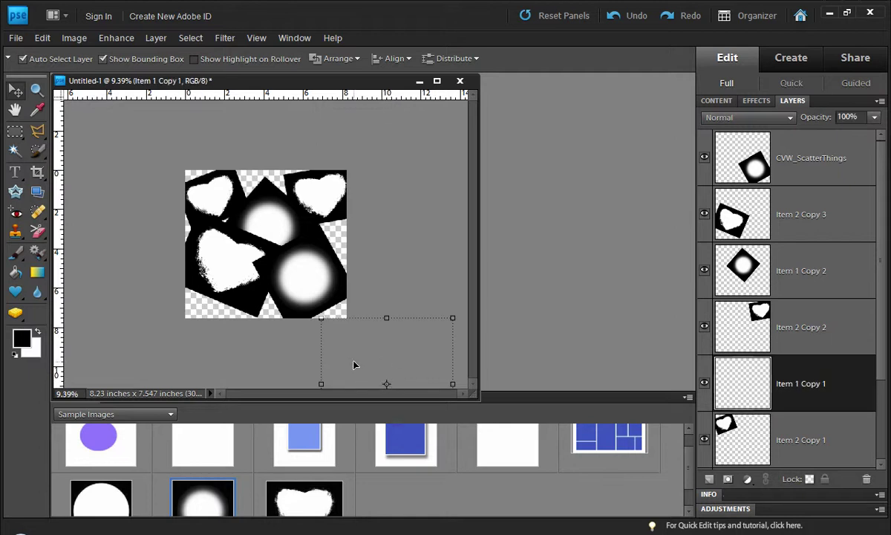
pyautogui.moveTo(354, 365); pyautogui.dragTo(281, 251)
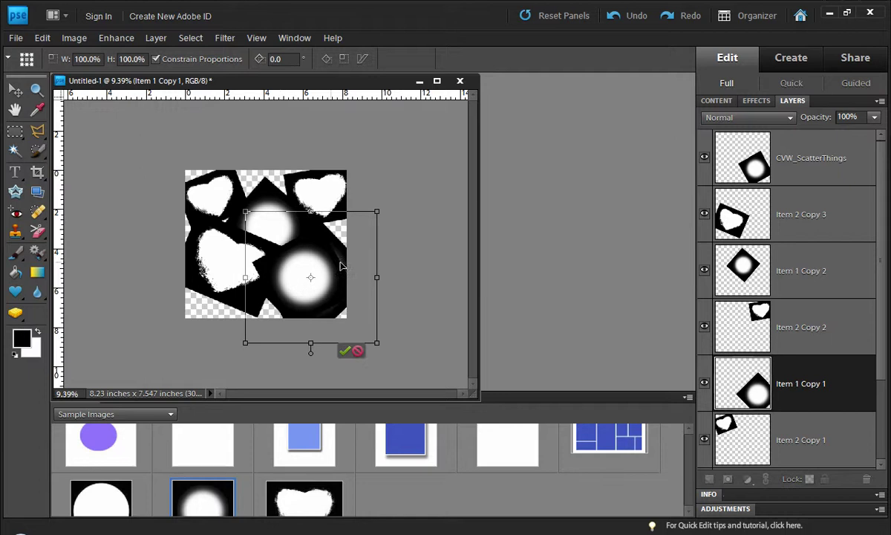
# - Scale the circle to 52.4% at lower left and move its layer to the top
pyautogui.moveTo(377, 343); pyautogui.dragTo(230, 327)
pyautogui.press('Return')
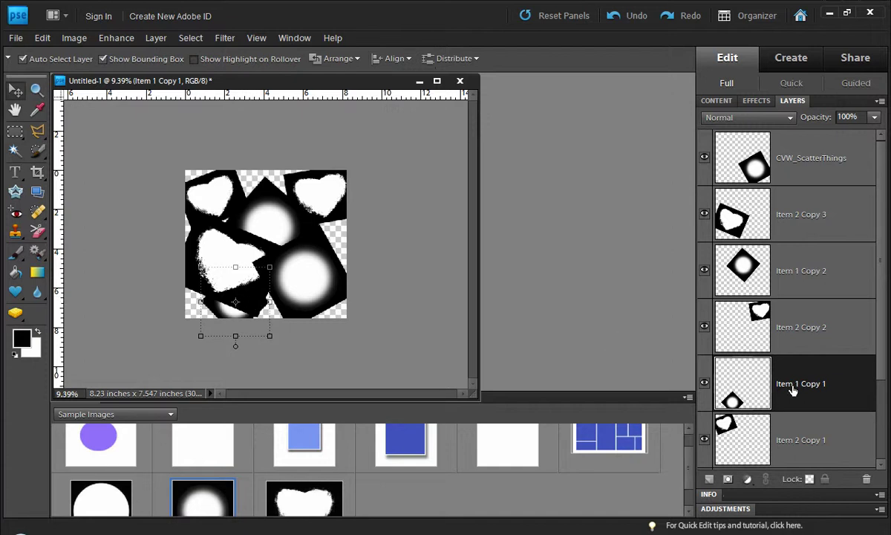
pyautogui.moveTo(792, 387); pyautogui.dragTo(759, 204)
pyautogui.click(304, 319)
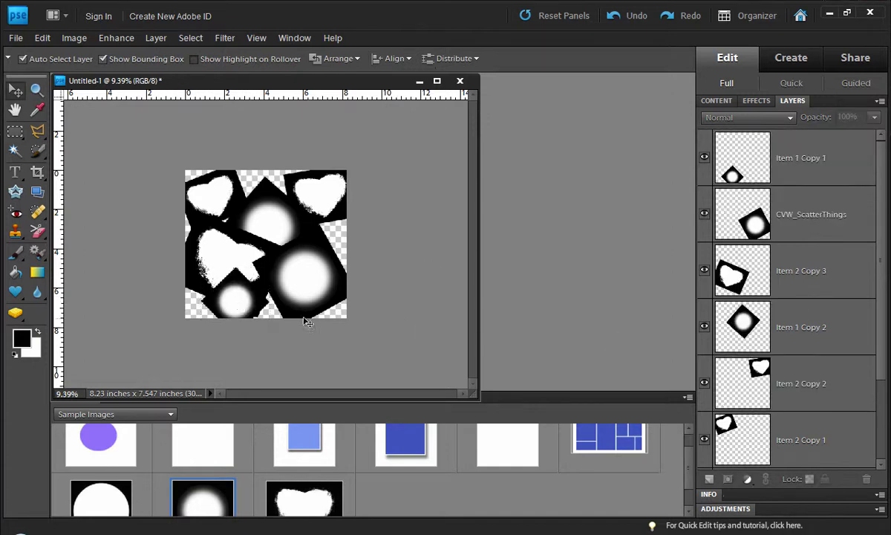
pyautogui.scroll(5, 202, 259)
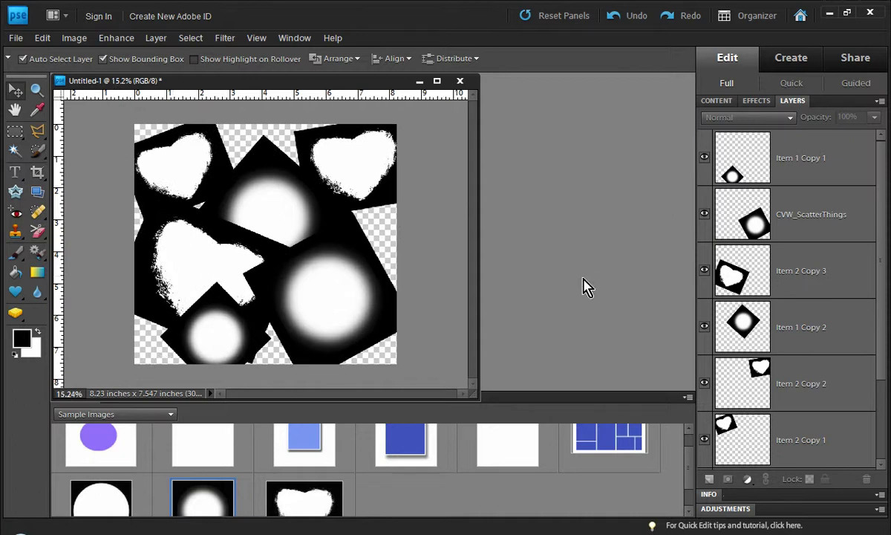
# - Apply the Elements Designer Digitals Magic Masker action to the CVW_ScatterThings circle piece
pyautogui.click(345, 301)
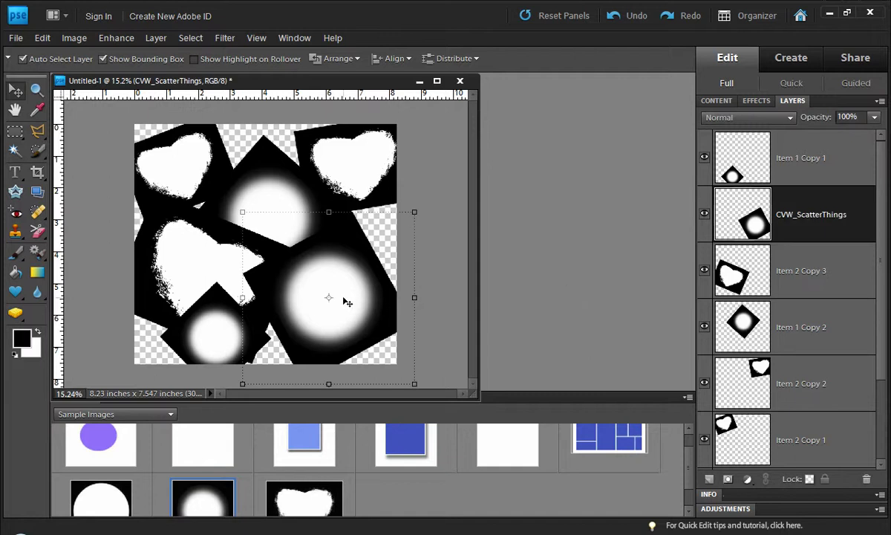
pyautogui.click(756, 100)
pyautogui.click(826, 119)
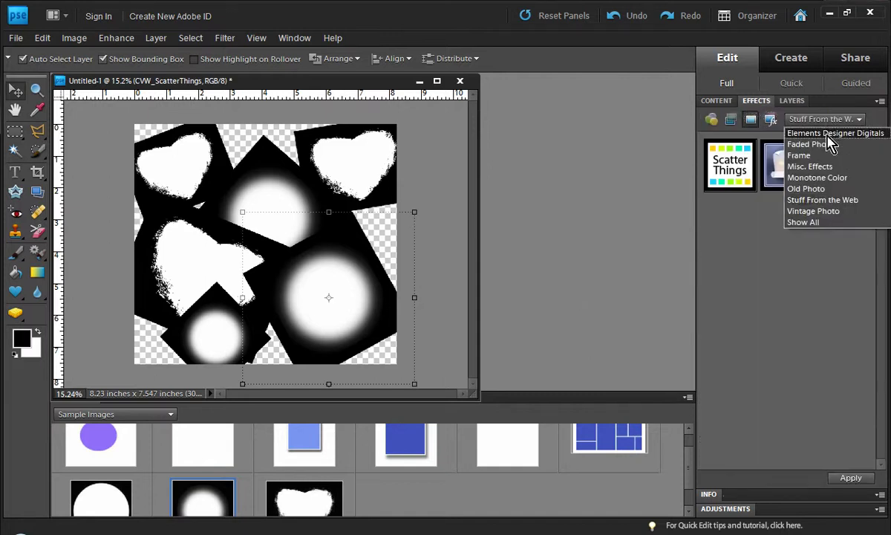
pyautogui.click(828, 131)
pyautogui.moveTo(888, 238); pyautogui.dragTo(875, 383)
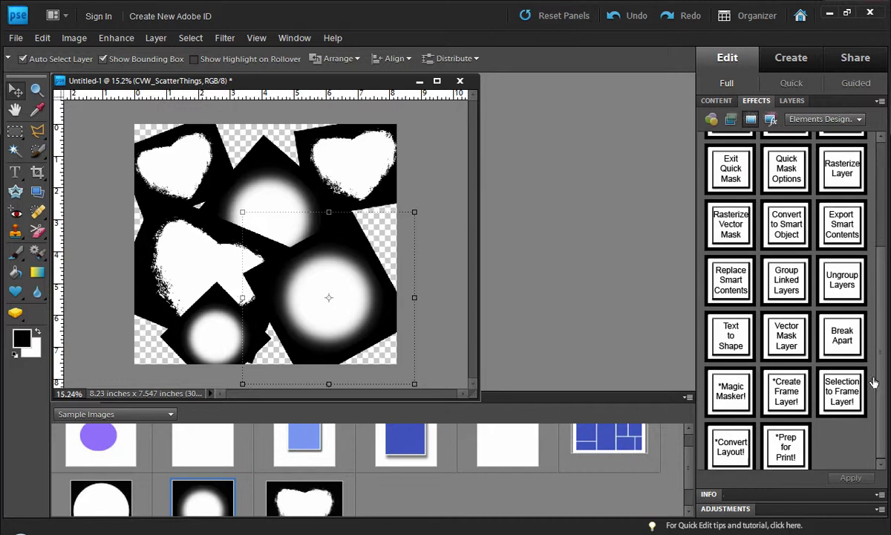
pyautogui.doubleClick(732, 395)
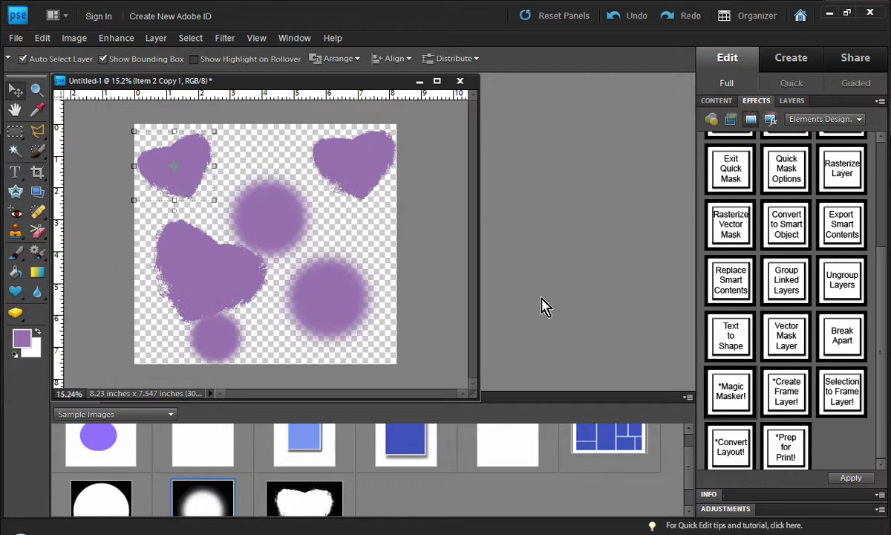
# - Nudge the three hearts and three blurred circles closer together into a tighter cluster
pyautogui.click(416, 287)
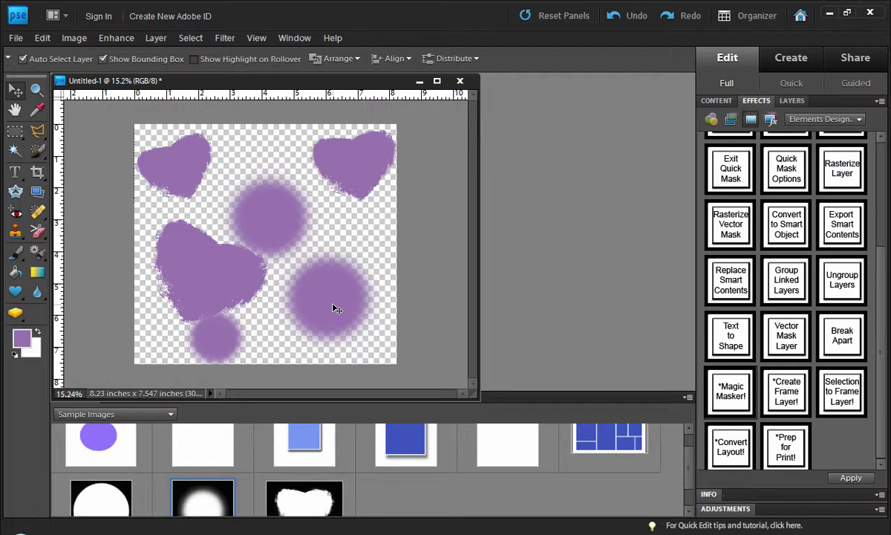
pyautogui.moveTo(334, 307)
pyautogui.mouseDown()
pyautogui.moveTo(312, 314)
pyautogui.moveTo(321, 319)
pyautogui.mouseUp()
pyautogui.moveTo(346, 175); pyautogui.dragTo(332, 189)
pyautogui.moveTo(180, 169); pyautogui.dragTo(210, 184)
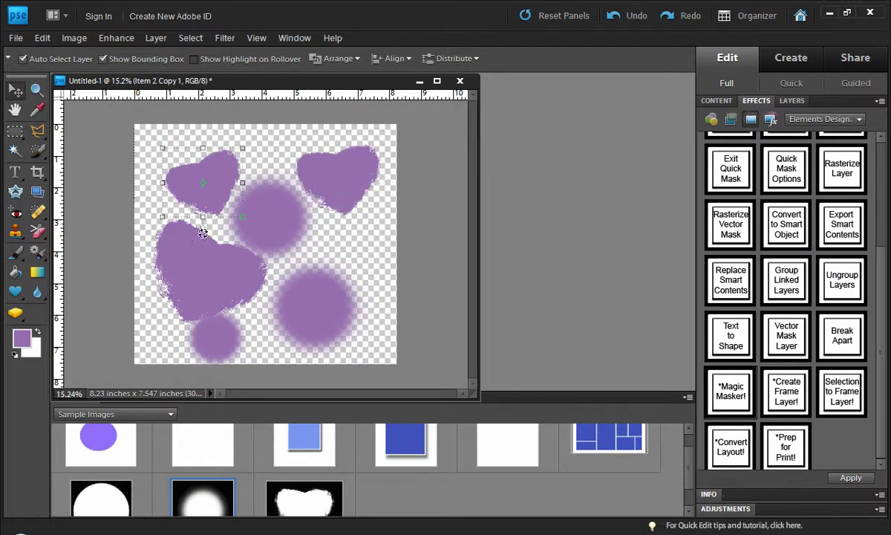
pyautogui.moveTo(316, 310); pyautogui.dragTo(312, 301)
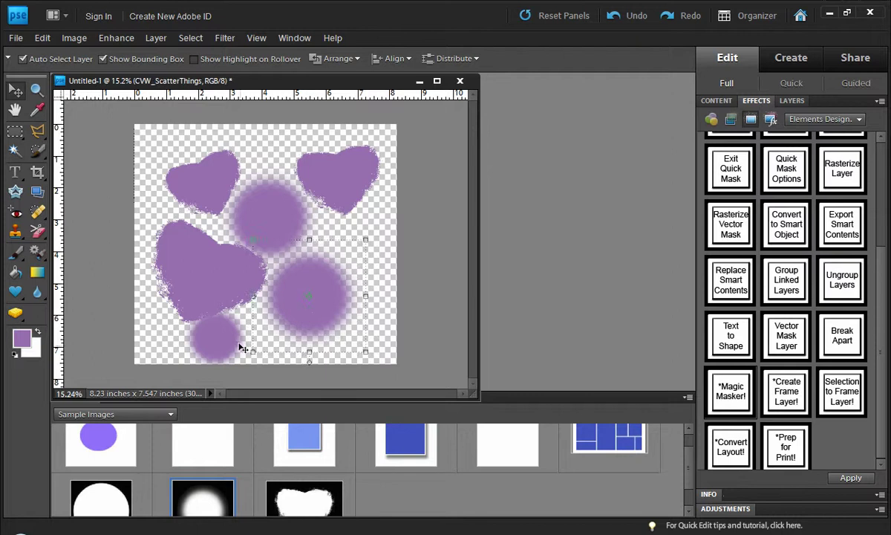
pyautogui.moveTo(223, 340); pyautogui.dragTo(240, 343)
pyautogui.moveTo(182, 253)
pyautogui.mouseDown()
pyautogui.moveTo(191, 253)
pyautogui.moveTo(181, 246)
pyautogui.mouseUp()
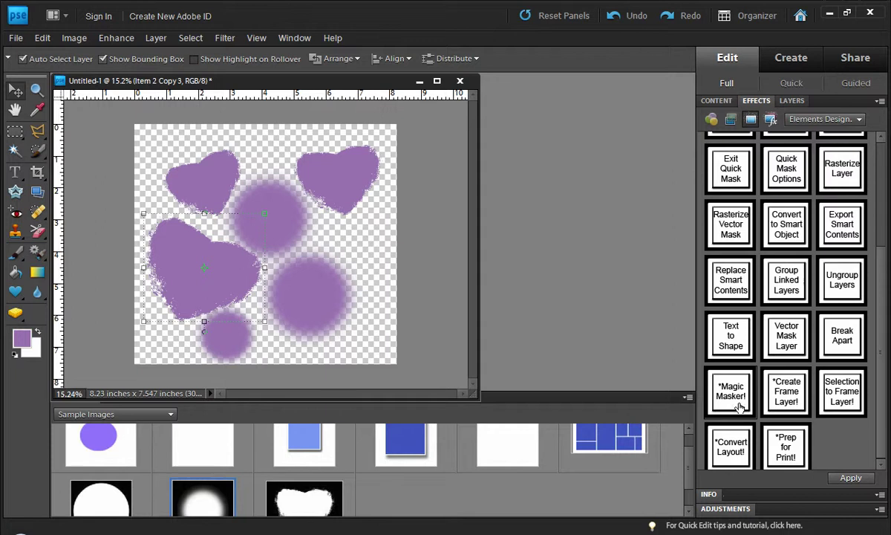
# - Convert the shapes into photo frames and fill the lower-right circle with a Senior 01 portrait
pyautogui.doubleClick(730, 445)
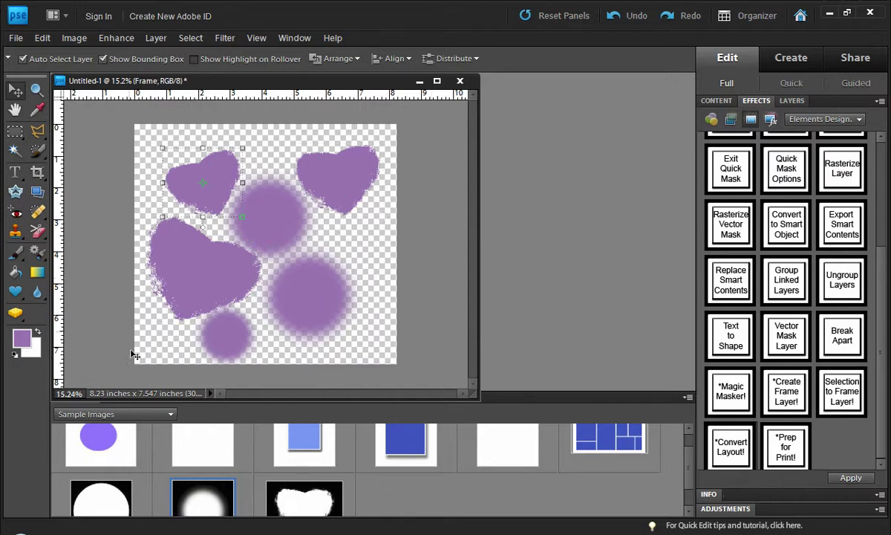
pyautogui.click(132, 415)
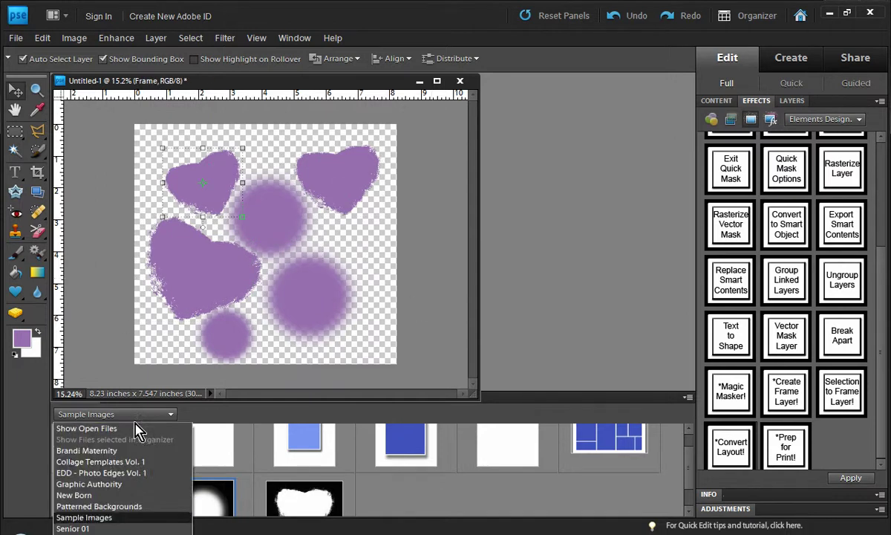
pyautogui.click(123, 529)
pyautogui.moveTo(481, 488); pyautogui.dragTo(317, 328)
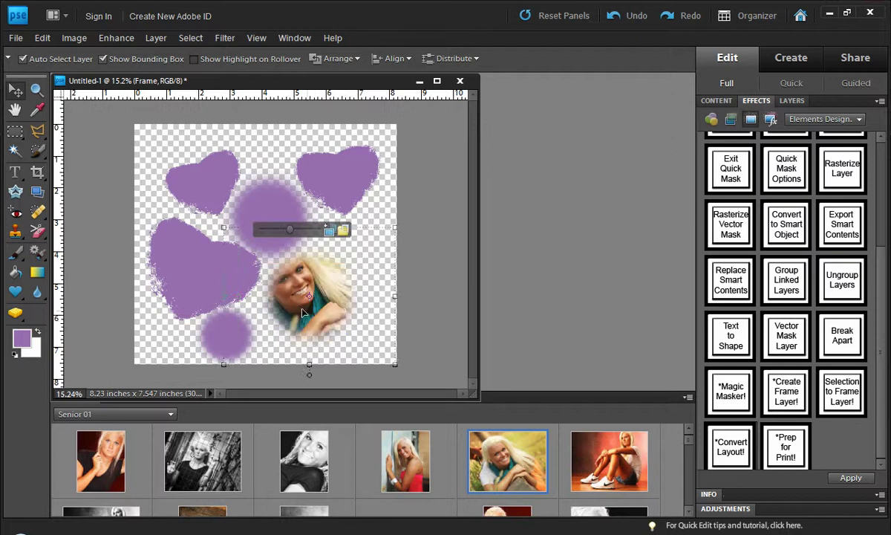
pyautogui.moveTo(290, 230); pyautogui.dragTo(275, 228)
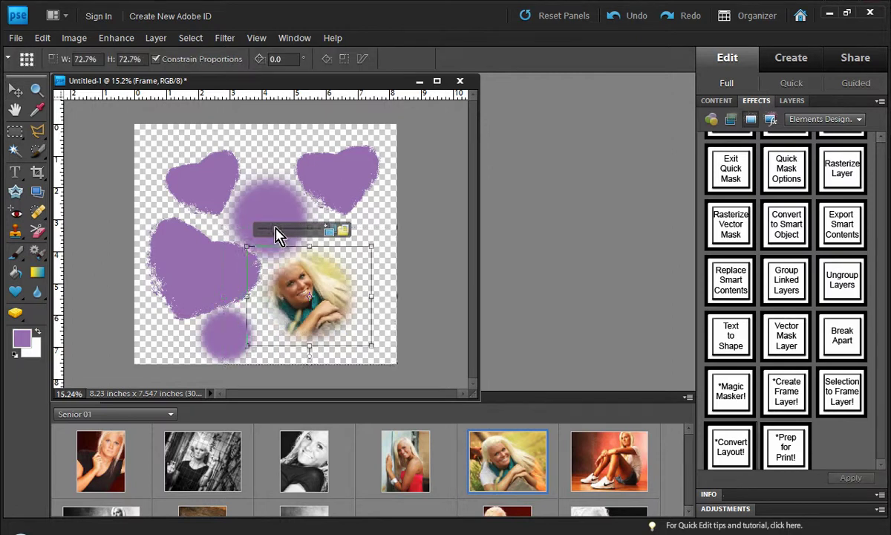
pyautogui.press('Return')
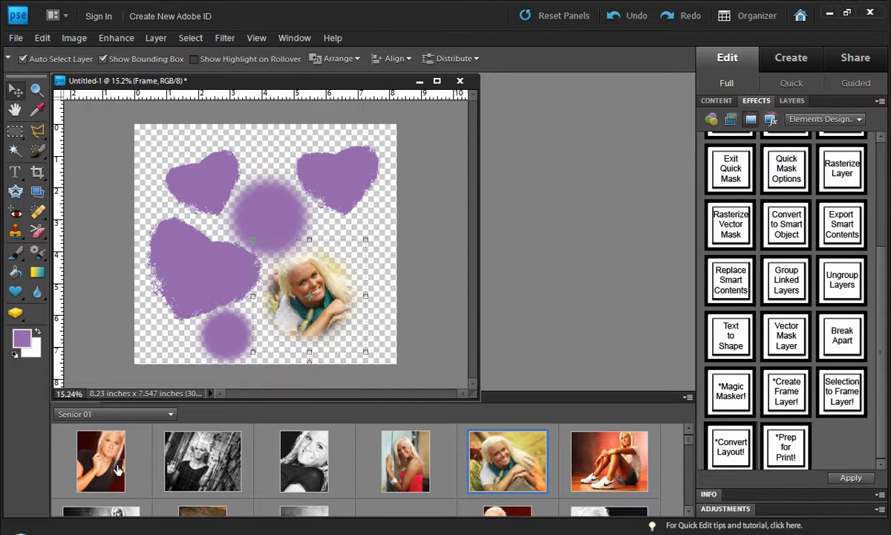
# - Fill the upper circle with another Senior 01 portrait scaled to 64.2%
pyautogui.moveTo(117, 470); pyautogui.dragTo(282, 226)
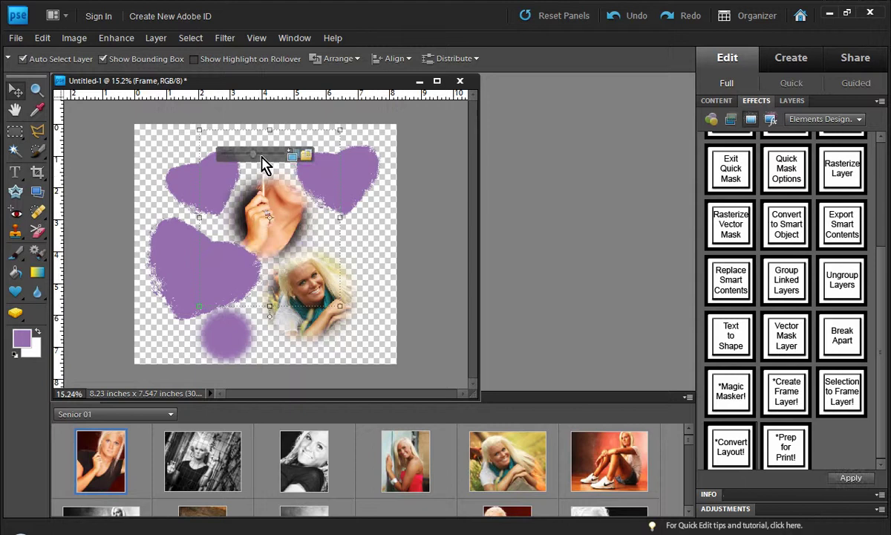
pyautogui.moveTo(251, 160); pyautogui.dragTo(223, 156)
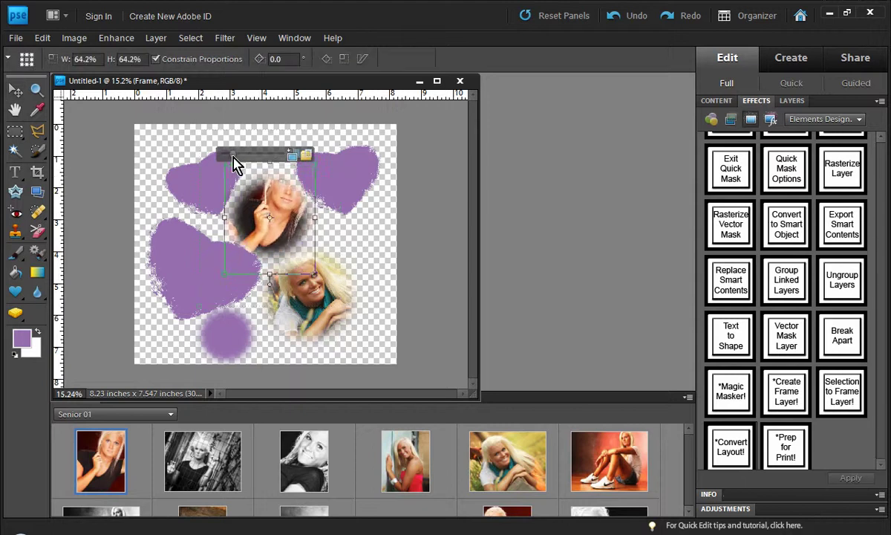
pyautogui.click(253, 217)
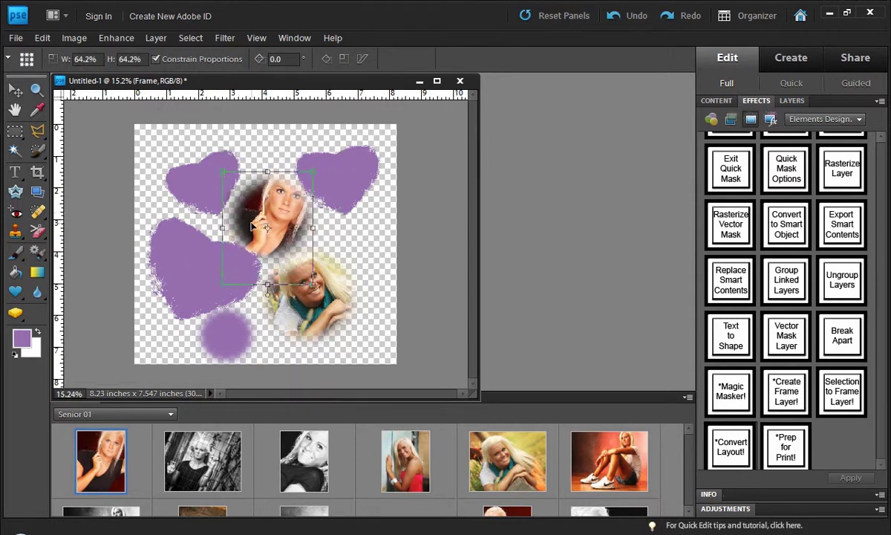
pyautogui.press('Return')
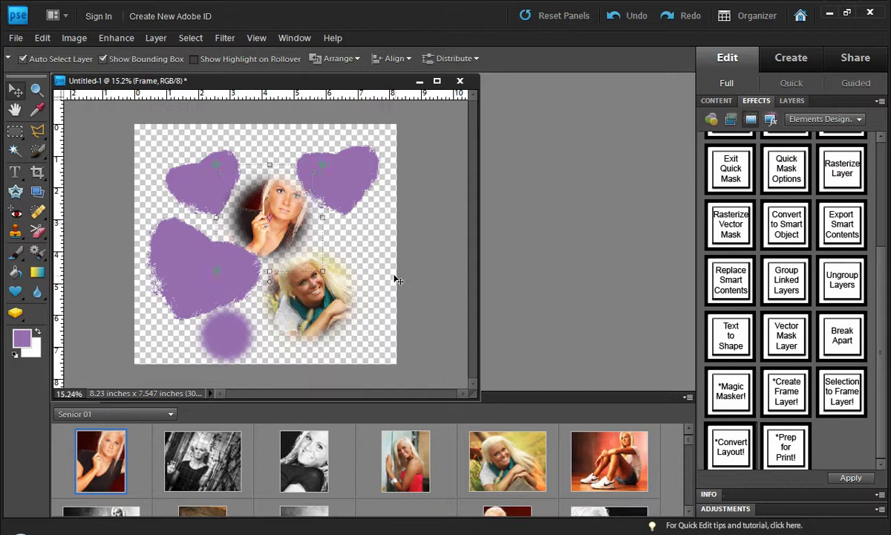
pyautogui.click(395, 281)
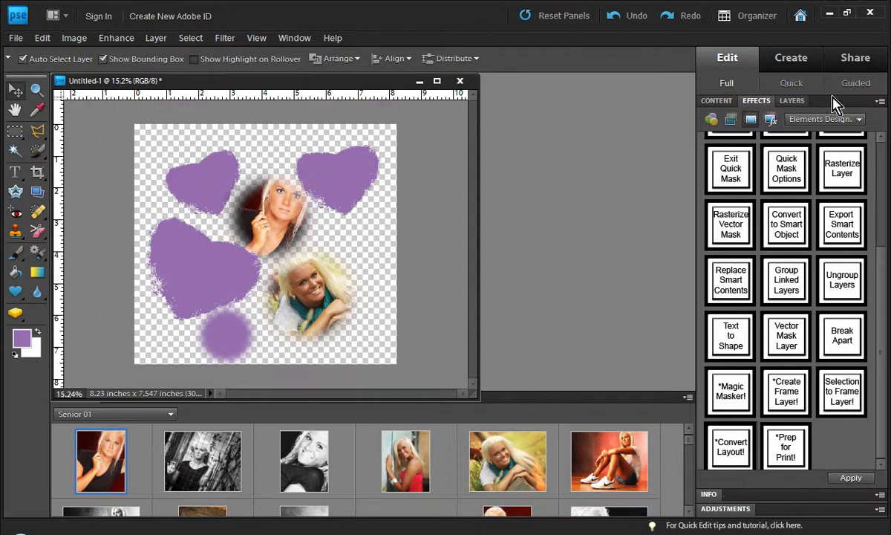
# - Add a new Layer 4 at the bottom of the stack, below Layer 3, and fill it with white
pyautogui.click(782, 101)
pyautogui.scroll(-3, 872, 325)
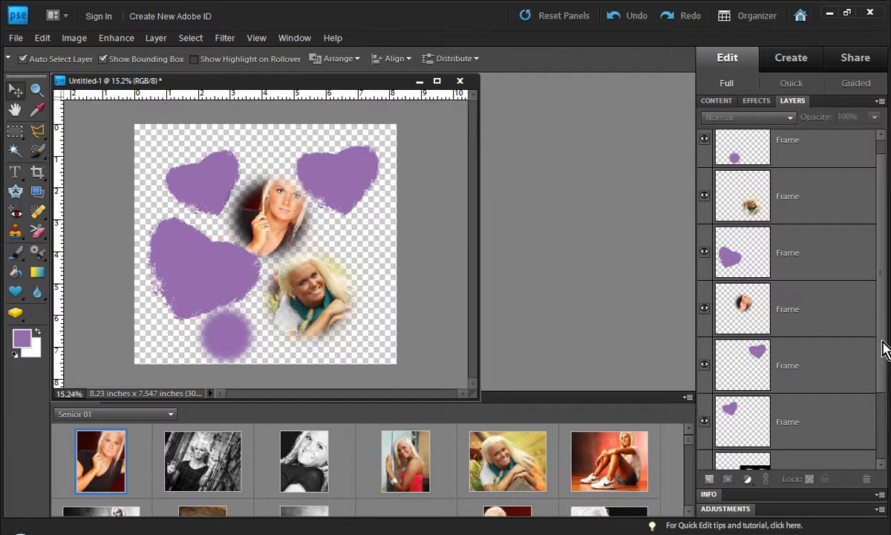
pyautogui.click(784, 439)
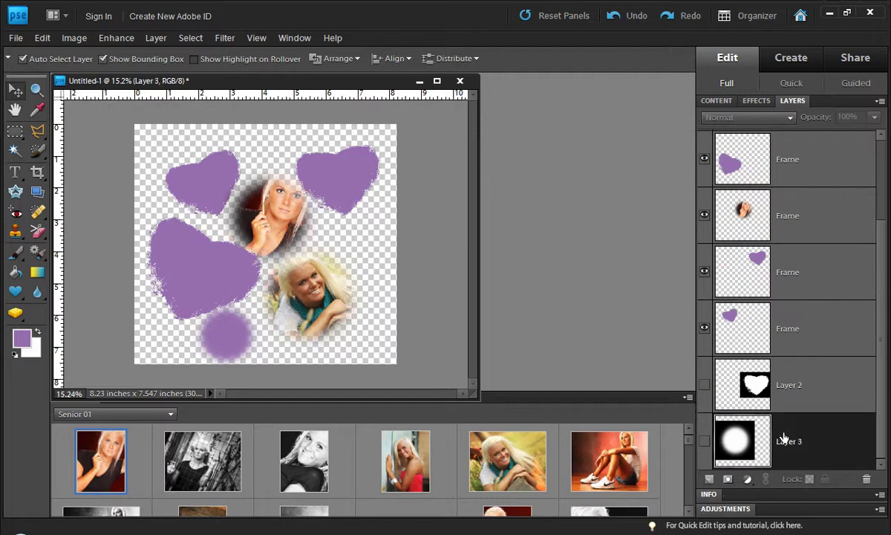
pyautogui.click(708, 480)
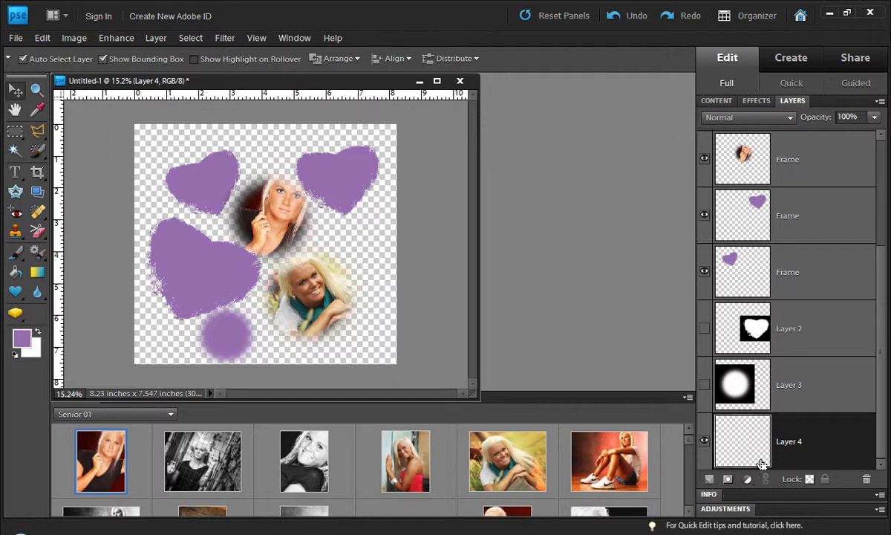
pyautogui.hotkey('ctrl', 'BackSpace')
pyautogui.click(449, 305)
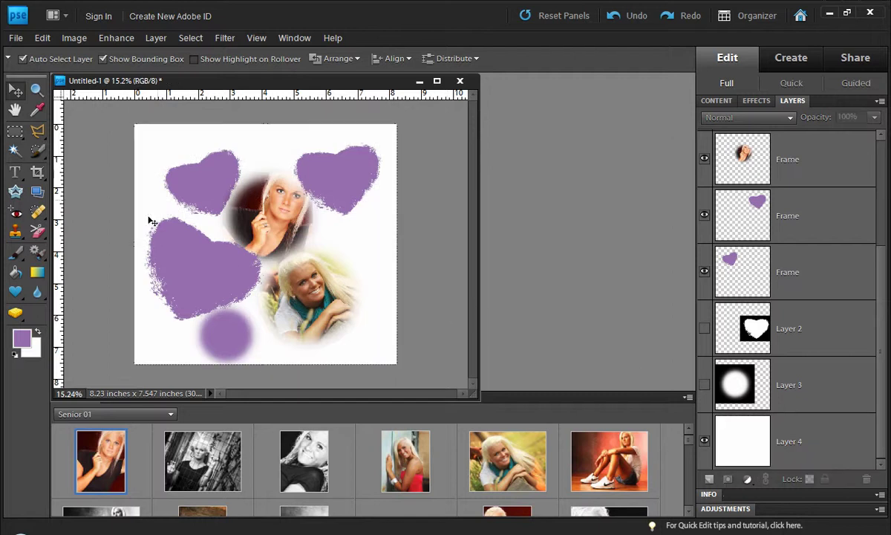
# - Place the black-and-white Senior 01 portrait in the large left heart, shrunk and tilted about 28.5°
pyautogui.click(199, 279)
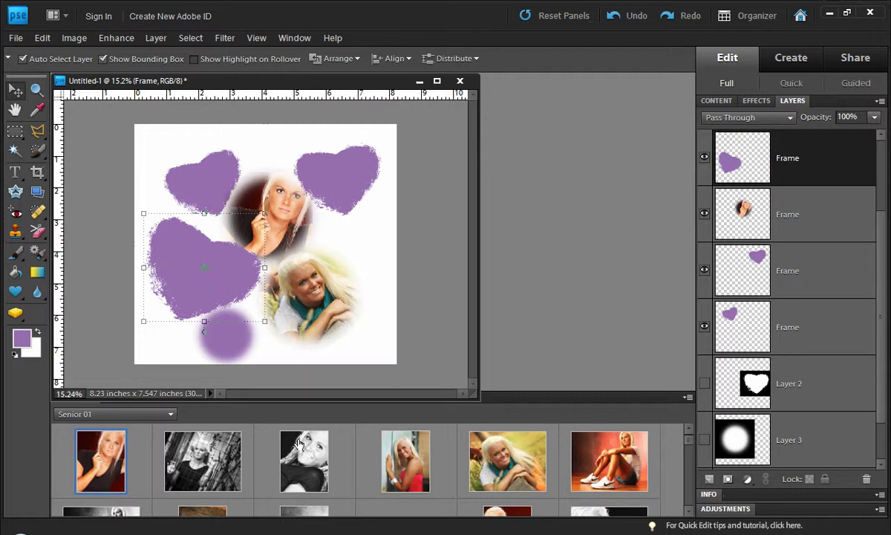
pyautogui.moveTo(310, 463); pyautogui.dragTo(199, 301)
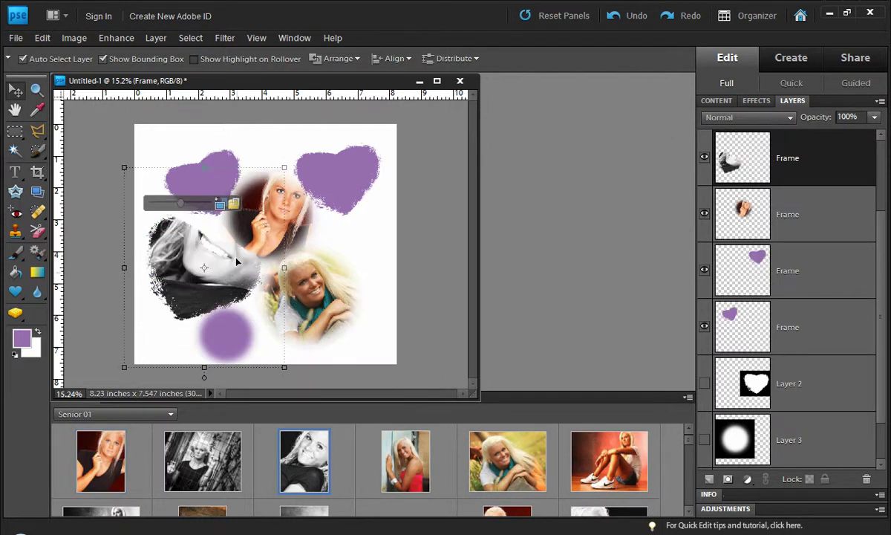
pyautogui.moveTo(178, 215); pyautogui.dragTo(168, 207)
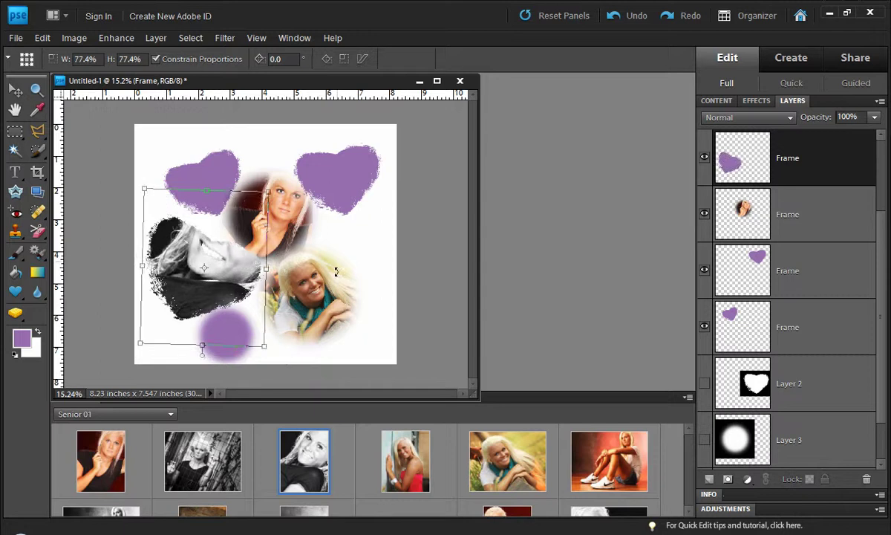
pyautogui.moveTo(312, 260); pyautogui.dragTo(316, 330)
pyautogui.moveTo(229, 290); pyautogui.dragTo(218, 315)
pyautogui.moveTo(320, 321); pyautogui.dragTo(316, 333)
pyautogui.click(238, 191)
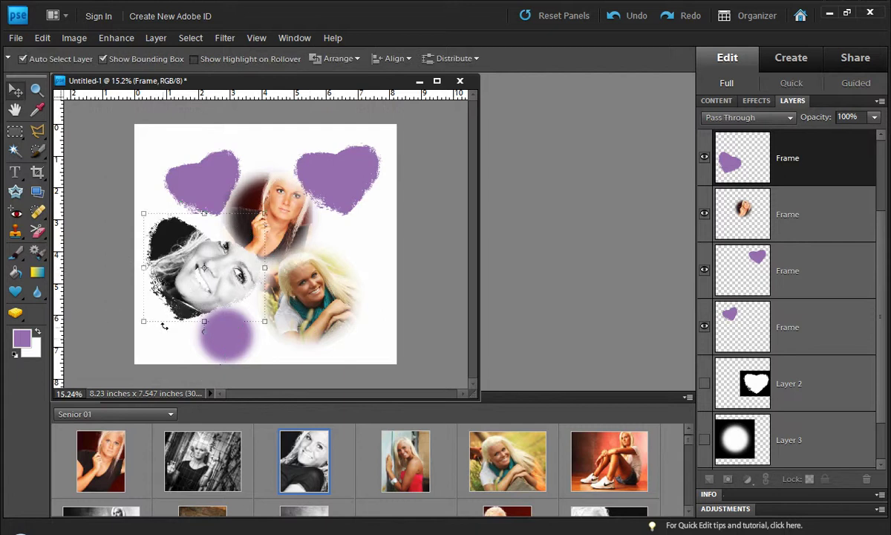
pyautogui.click(420, 272)
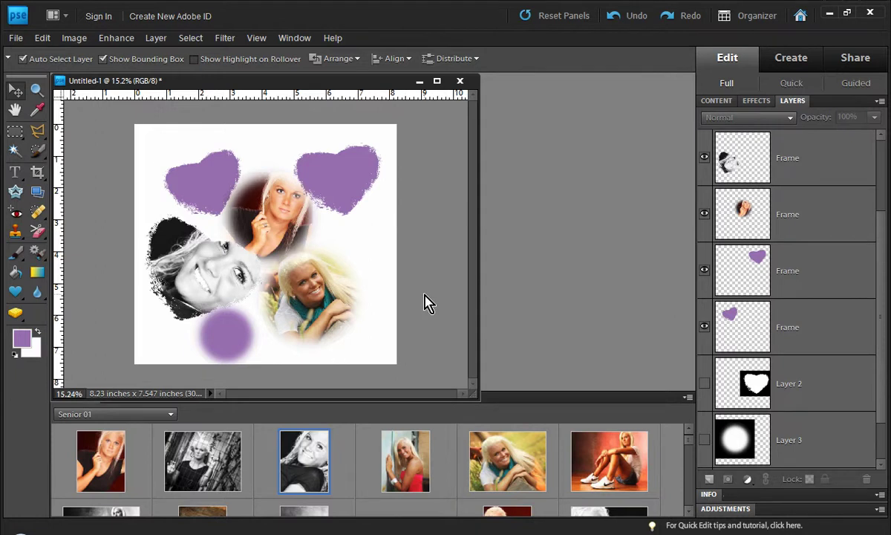
pyautogui.click(759, 384)
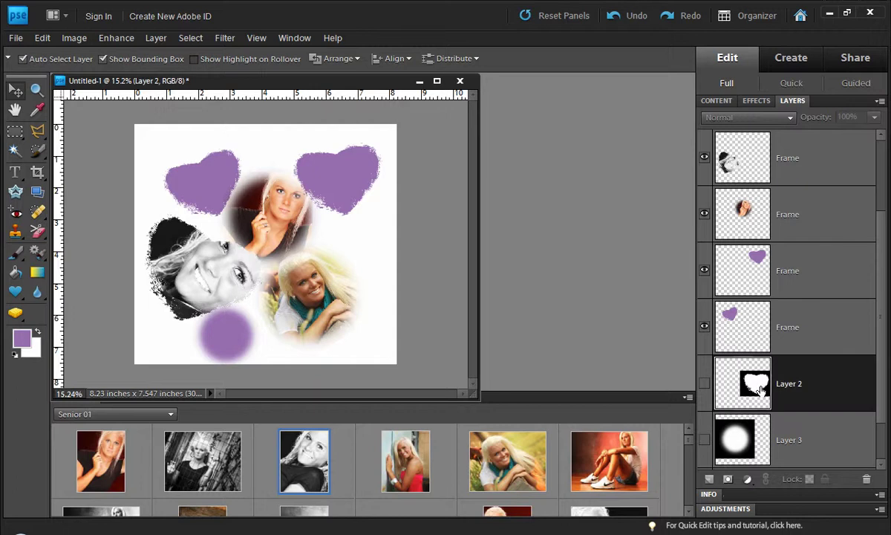